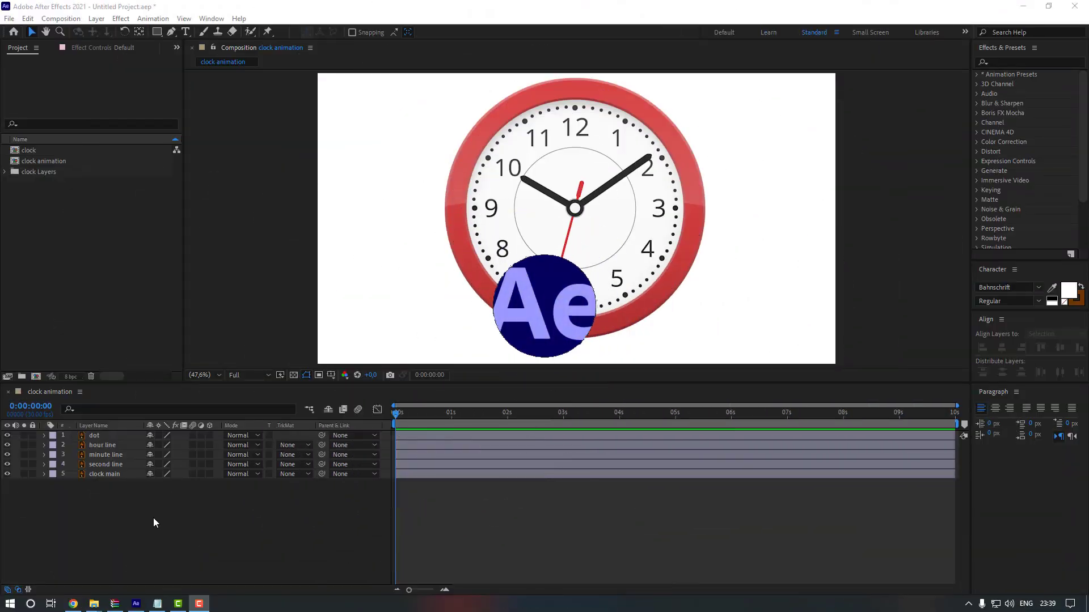
Step: Select the clock main layer in the timeline to hide the clock face
{"action": "left_click_drag", "start_coordinate": [153, 518], "coordinate": [105, 438]}
{"action": "left_click", "coordinate": [146, 528]}
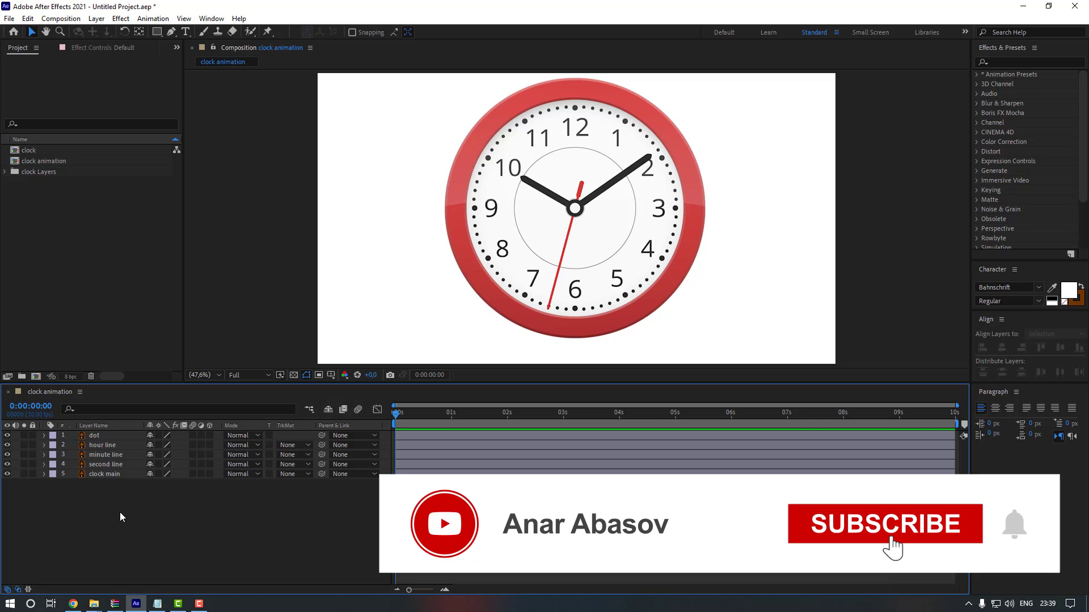
{"action": "left_click", "coordinate": [111, 474]}
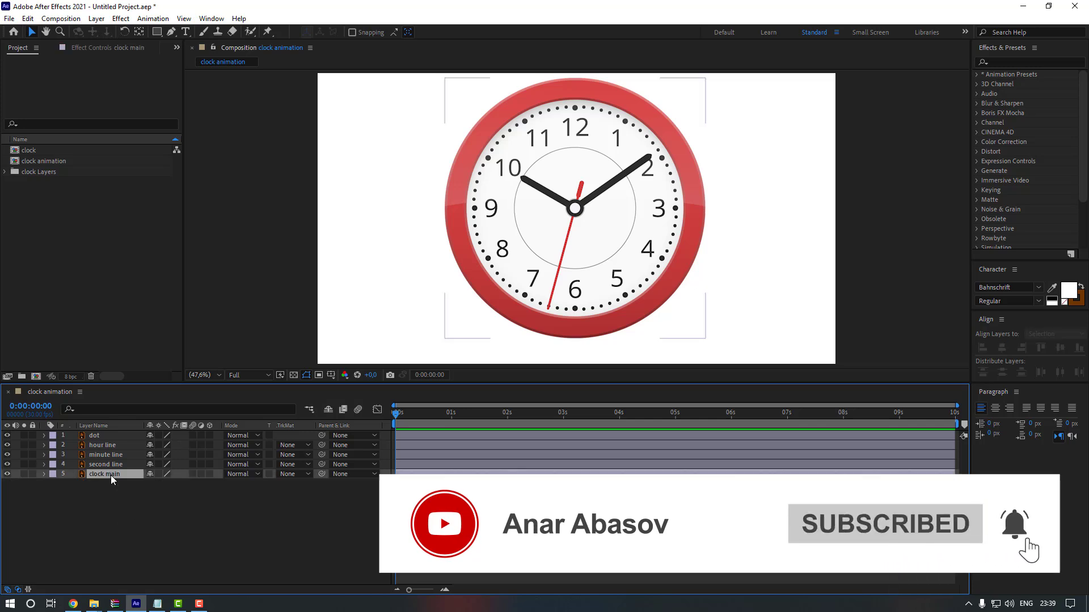
Step: Show clock main again, select second line, zoom the viewer to 50% and solo it
{"action": "left_click", "coordinate": [7, 475]}
{"action": "left_click", "coordinate": [110, 465]}
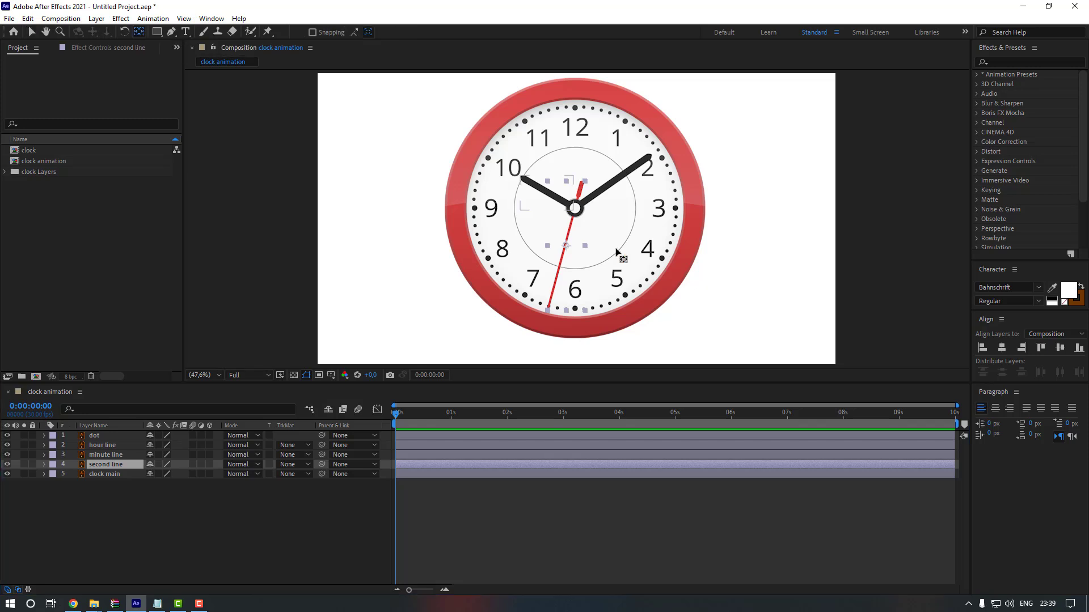
{"action": "key", "text": "period"}
{"action": "left_click", "coordinate": [25, 465]}
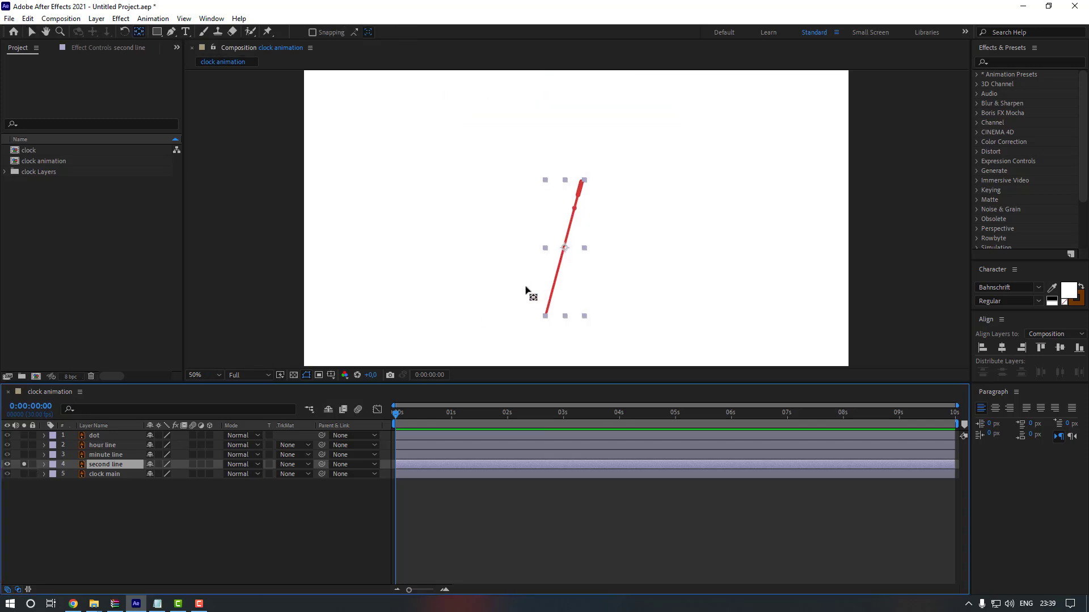
{"action": "scroll", "coordinate": [528, 289], "scroll_direction": "up", "scroll_amount": 2}
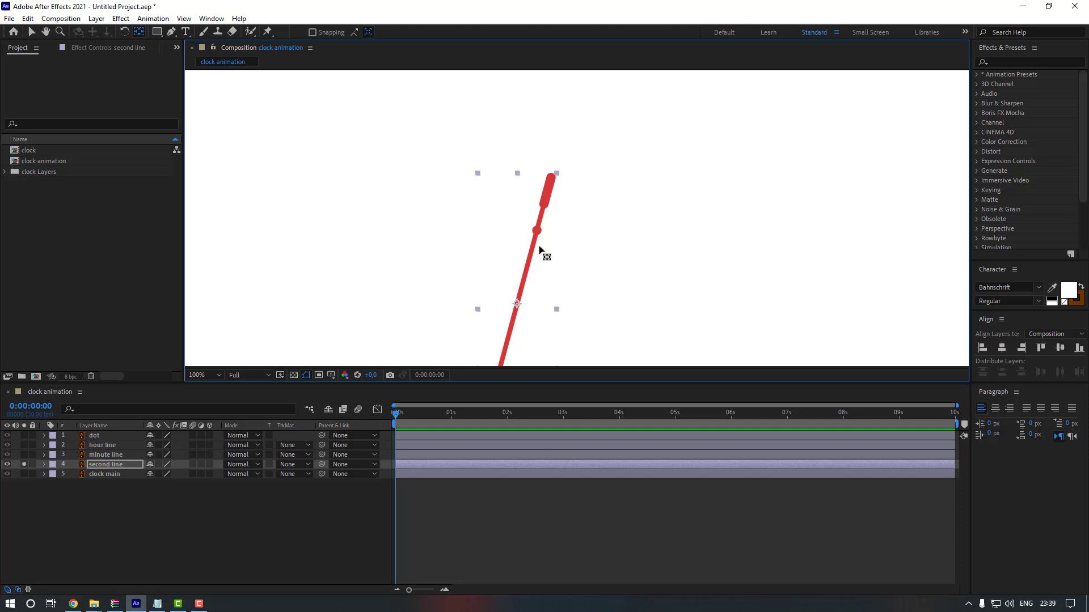
Step: Drag the second hand's anchor point with Pan Behind down to its centre dot
{"action": "left_click_drag", "start_coordinate": [540, 247], "coordinate": [551, 180]}
{"action": "left_click", "coordinate": [24, 464]}
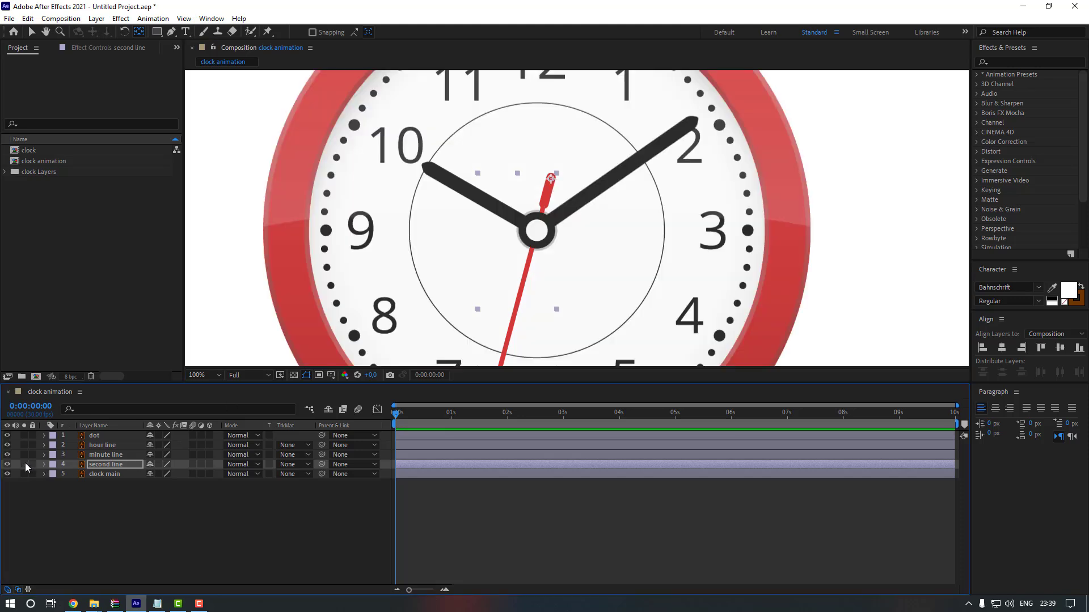
{"action": "left_click", "coordinate": [24, 464]}
{"action": "left_click_drag", "start_coordinate": [549, 180], "coordinate": [536, 230]}
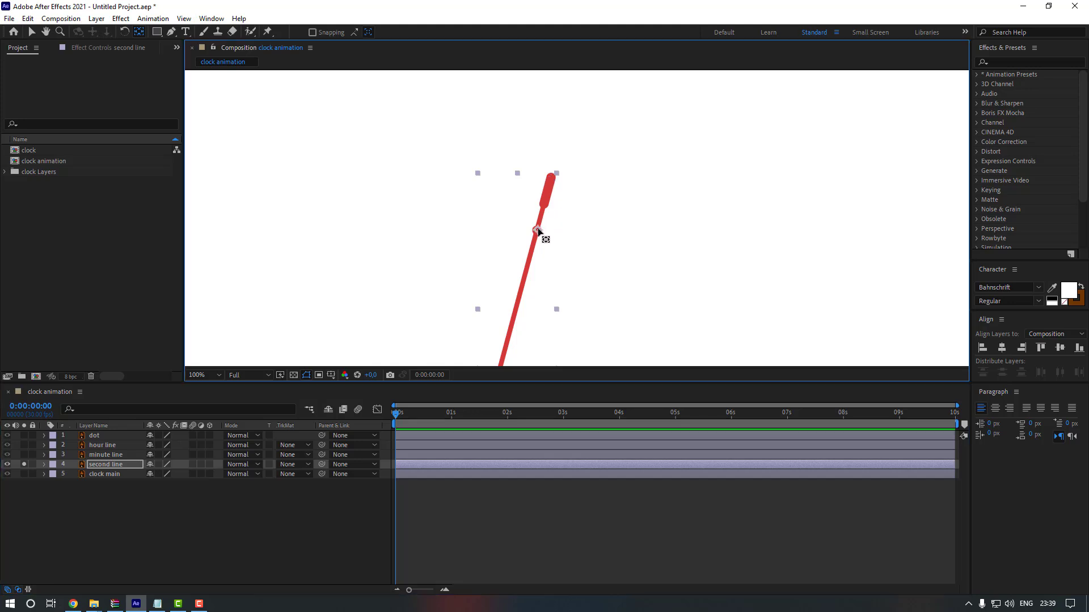
{"action": "left_click", "coordinate": [25, 465]}
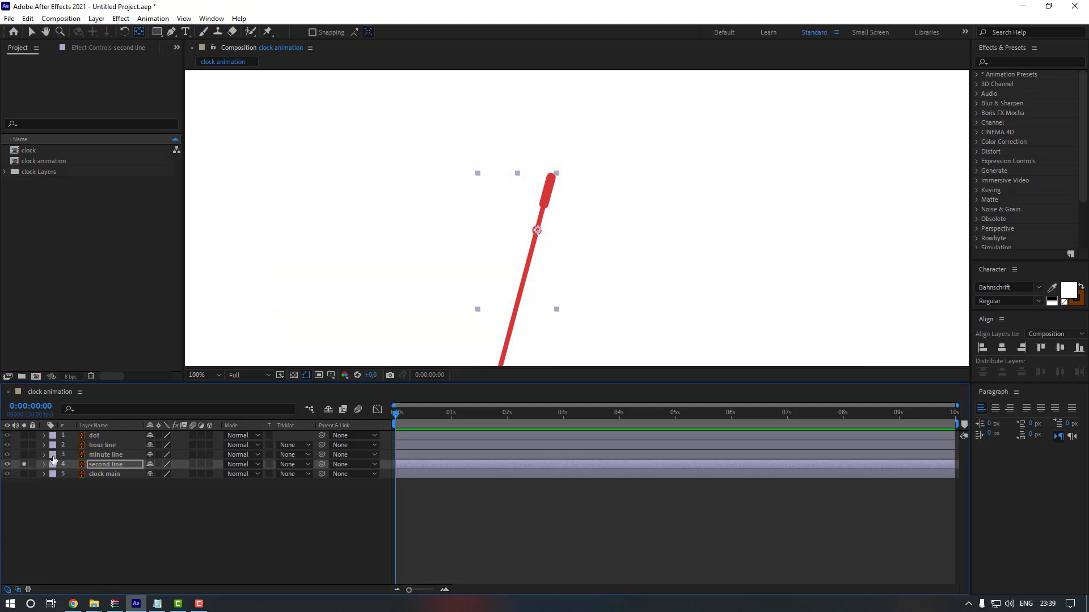
Step: Solo minute line and drag its anchor point to the line's lower-left end
{"action": "left_click", "coordinate": [54, 455]}
{"action": "left_click", "coordinate": [25, 456]}
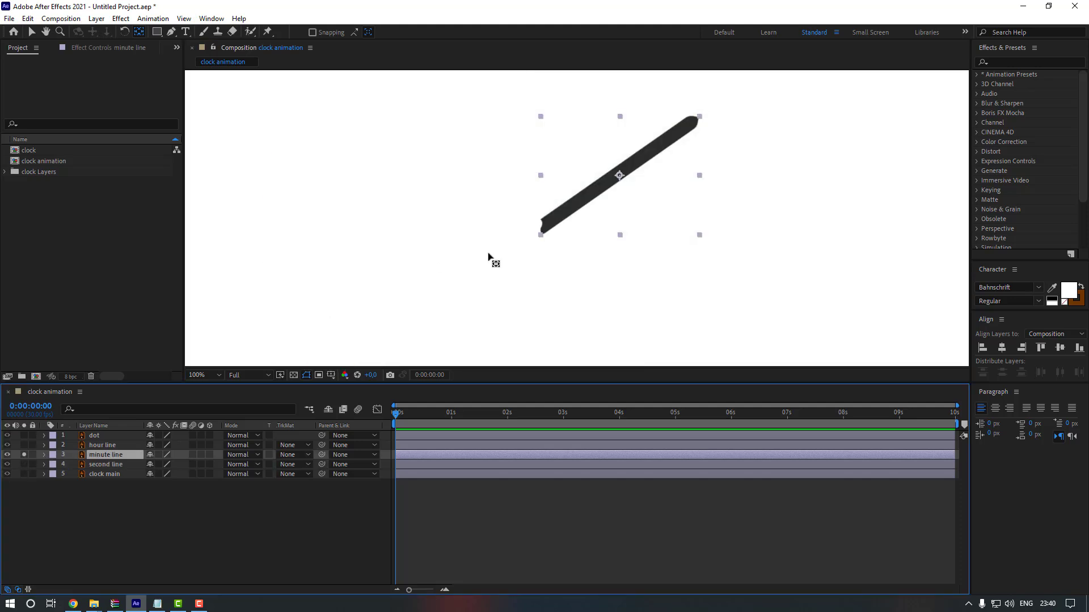
{"action": "left_click_drag", "start_coordinate": [649, 173], "coordinate": [506, 247]}
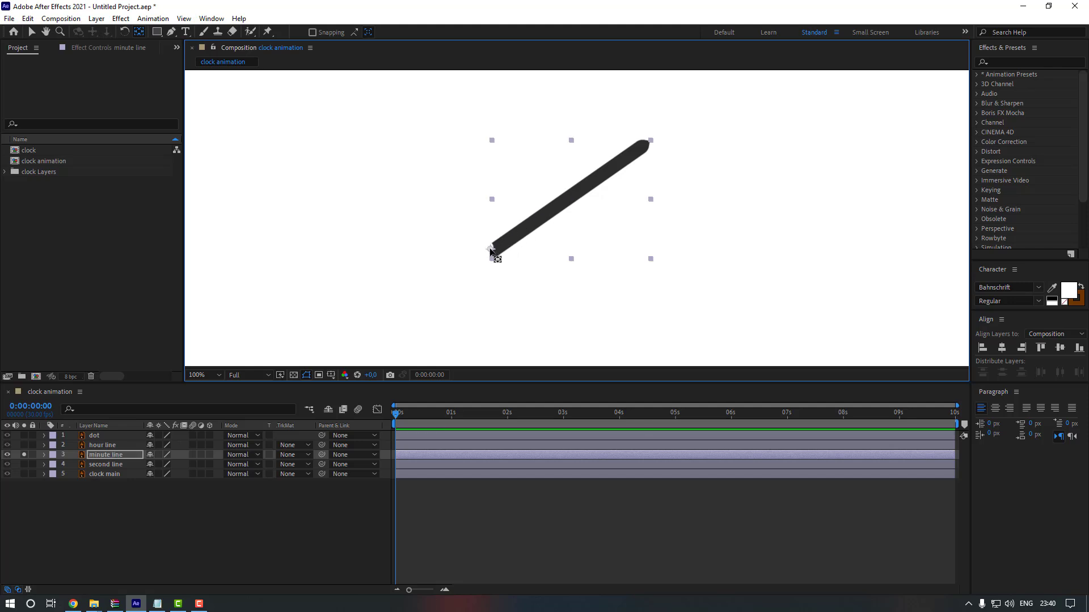
{"action": "left_click", "coordinate": [23, 454]}
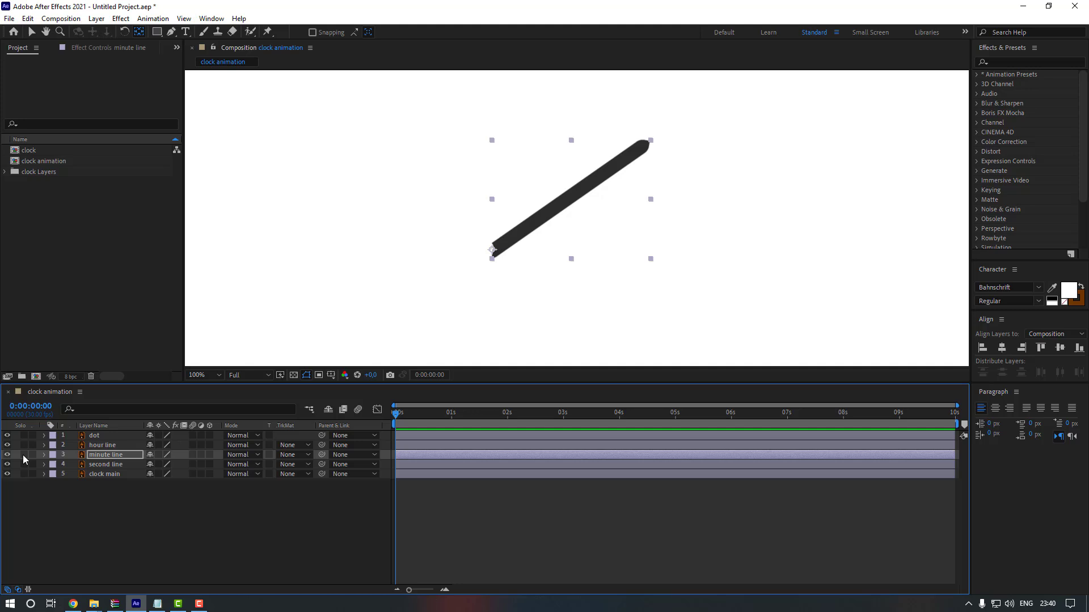
Step: Solo hour line, drag its anchor point to the lower-right end, then unsolo it
{"action": "left_click", "coordinate": [23, 456]}
{"action": "left_click", "coordinate": [102, 446]}
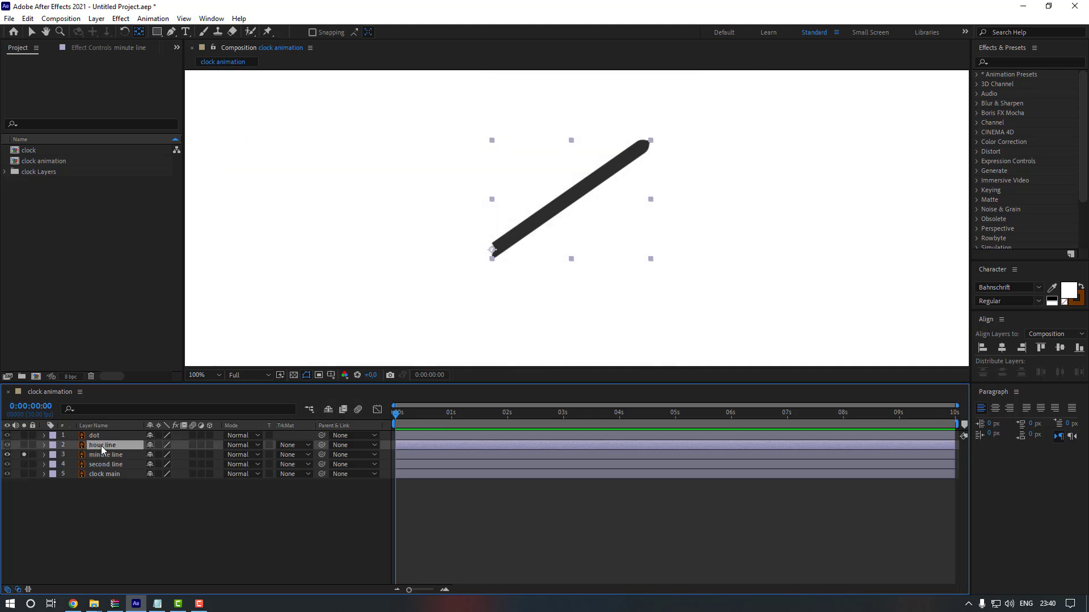
{"action": "left_click", "coordinate": [24, 445]}
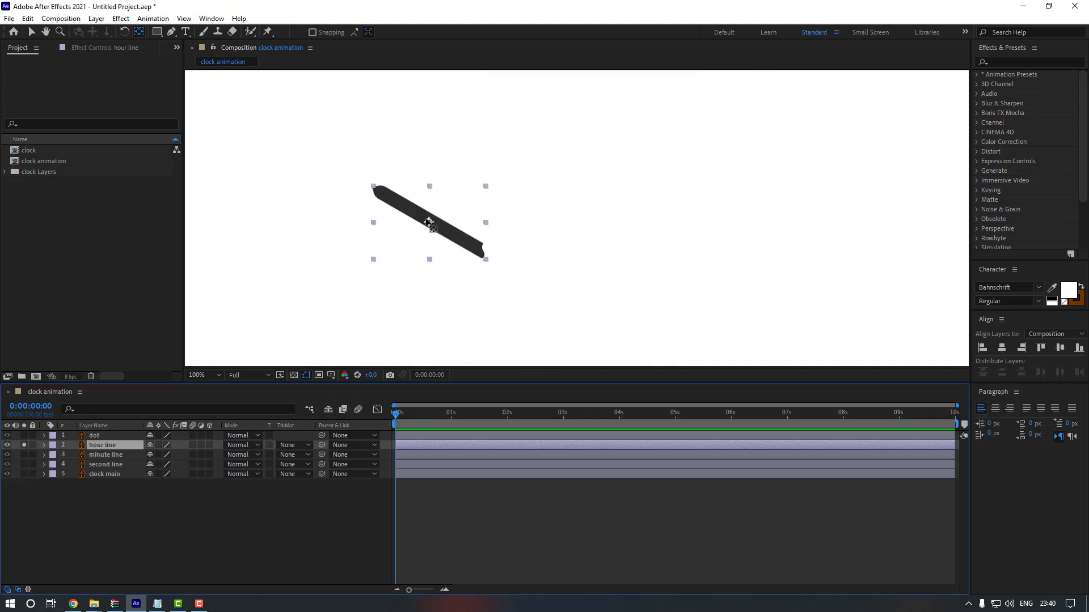
{"action": "left_click_drag", "start_coordinate": [429, 223], "coordinate": [476, 247]}
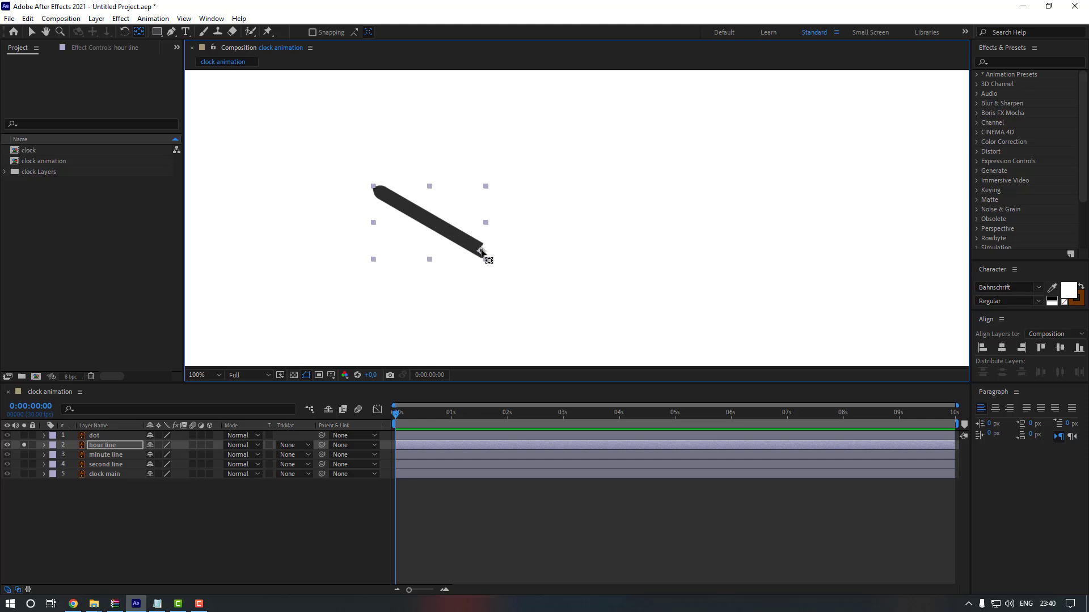
{"action": "left_click", "coordinate": [22, 445]}
{"action": "left_click", "coordinate": [105, 464]}
{"action": "scroll", "coordinate": [449, 292], "scroll_direction": "down", "scroll_amount": 1}
{"action": "scroll", "coordinate": [514, 250], "scroll_direction": "down", "scroll_amount": 2}
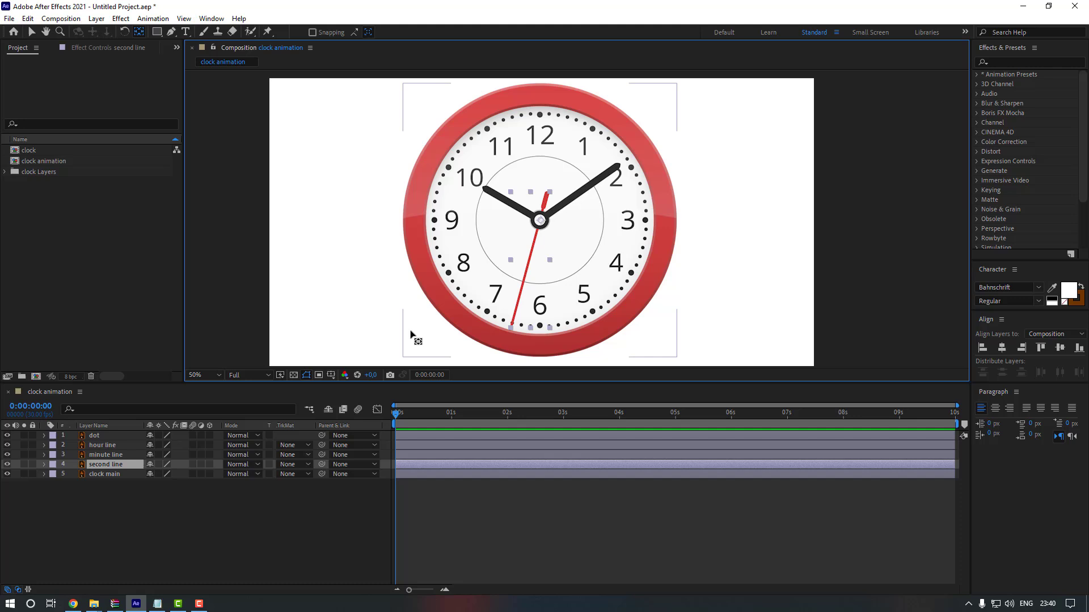
Step: Reveal Rotation for the second and minute hands and scrub each to test its pivot
{"action": "key", "text": "r"}
{"action": "mouse_move", "coordinate": [162, 474]}
{"action": "left_mouse_down"}
{"action": "mouse_move", "coordinate": [271, 463]}
{"action": "mouse_move", "coordinate": [175, 467]}
{"action": "mouse_move", "coordinate": [309, 444]}
{"action": "left_mouse_up"}
{"action": "left_click", "coordinate": [105, 454]}
{"action": "key", "text": "r"}
{"action": "key", "text": "period"}
{"action": "key", "text": "period"}
{"action": "key", "text": "period"}
{"action": "key", "text": "period"}
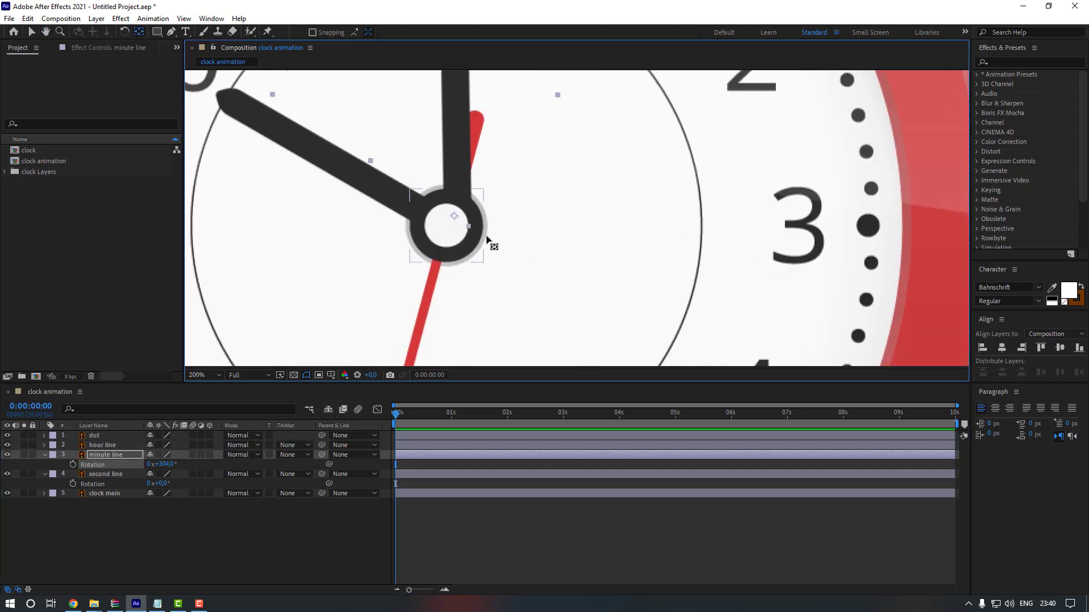
{"action": "left_click_drag", "start_coordinate": [162, 465], "coordinate": [208, 461]}
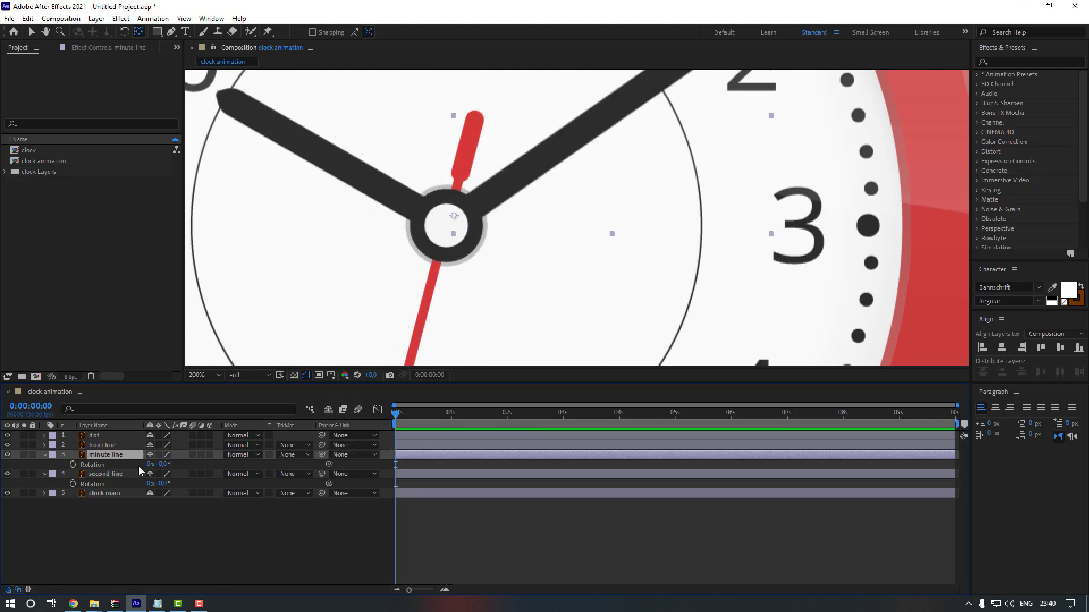
Step: Reveal the hour hand's Rotation, test-rotate it, and undo back to 0°
{"action": "left_click", "coordinate": [102, 445]}
{"action": "key", "text": "r"}
{"action": "key", "text": "comma"}
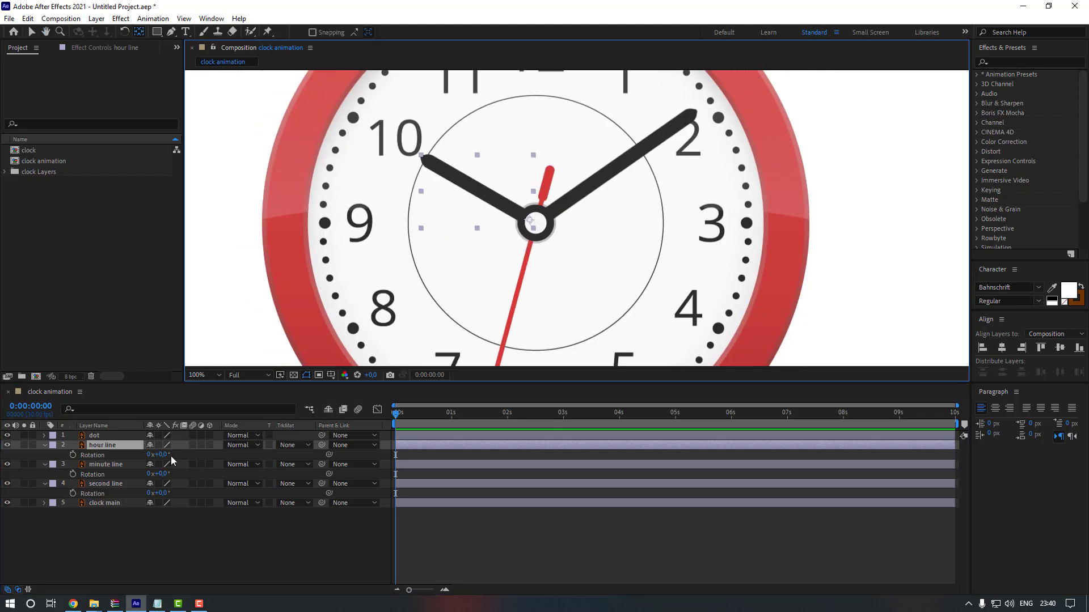
{"action": "left_click_drag", "start_coordinate": [164, 460], "coordinate": [348, 464]}
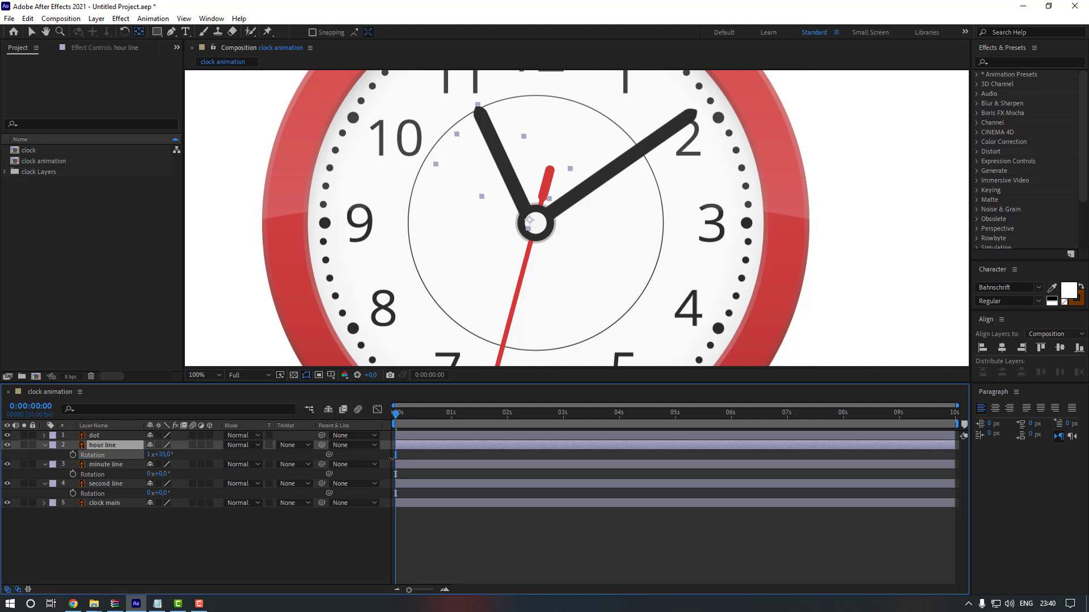
{"action": "key", "text": "ctrl+z"}
{"action": "key", "text": "comma"}
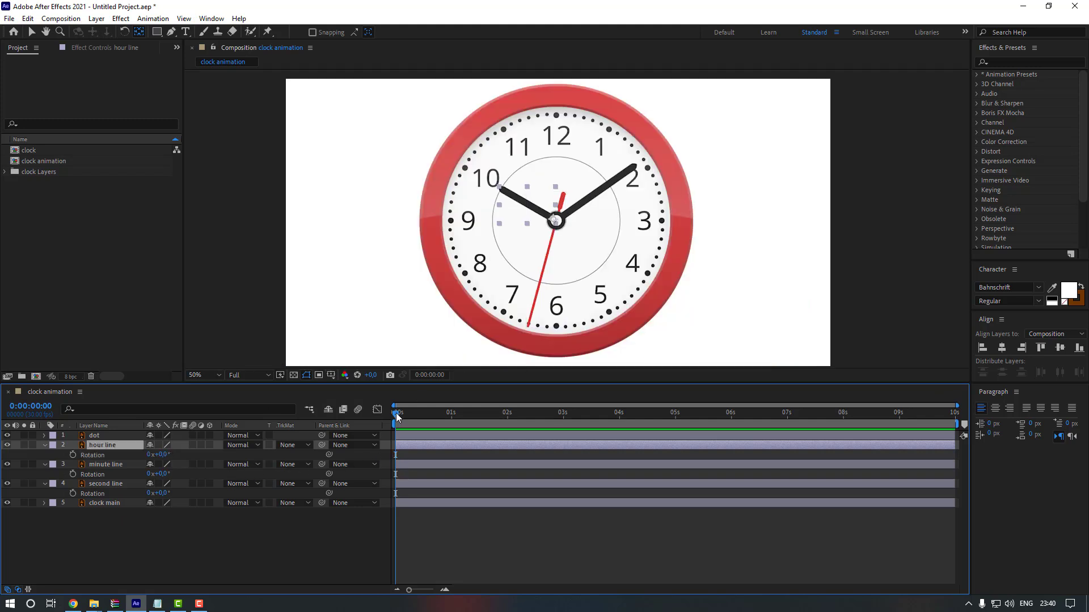
{"action": "left_click", "coordinate": [107, 483]}
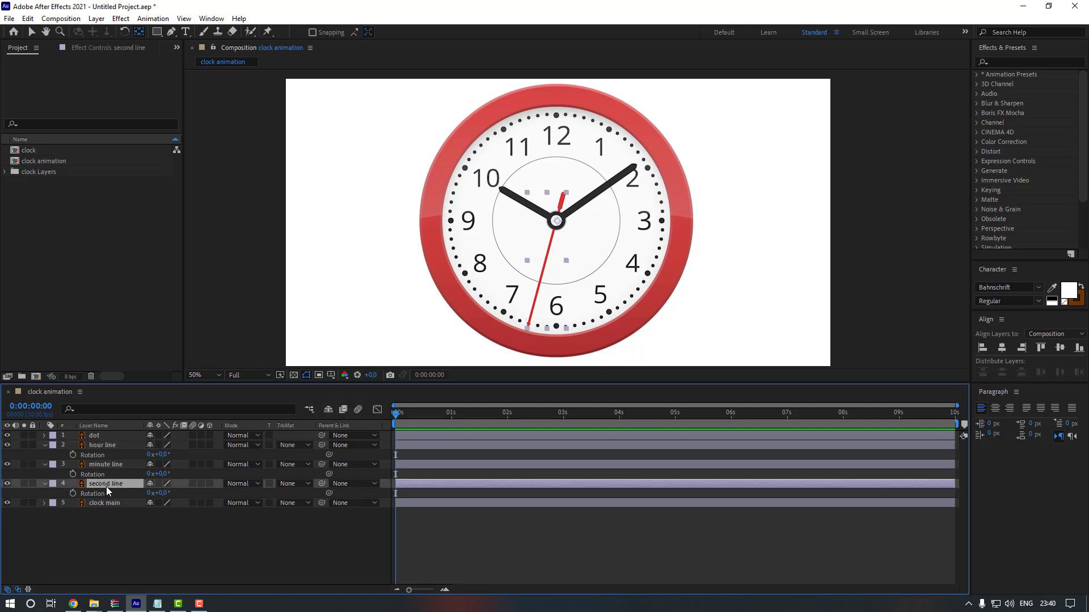
Step: Keyframe second line Rotation from 0° at 0s to 8x+323° at 0:00:05:00
{"action": "left_click", "coordinate": [73, 494]}
{"action": "left_click_drag", "start_coordinate": [464, 417], "coordinate": [667, 425]}
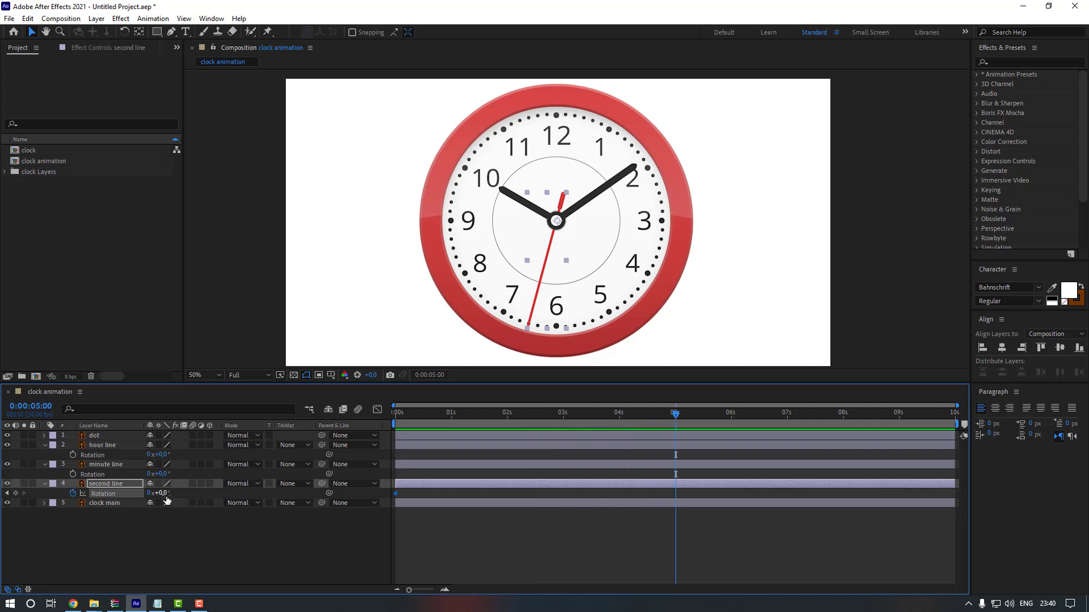
{"action": "left_click_drag", "start_coordinate": [159, 493], "coordinate": [496, 491]}
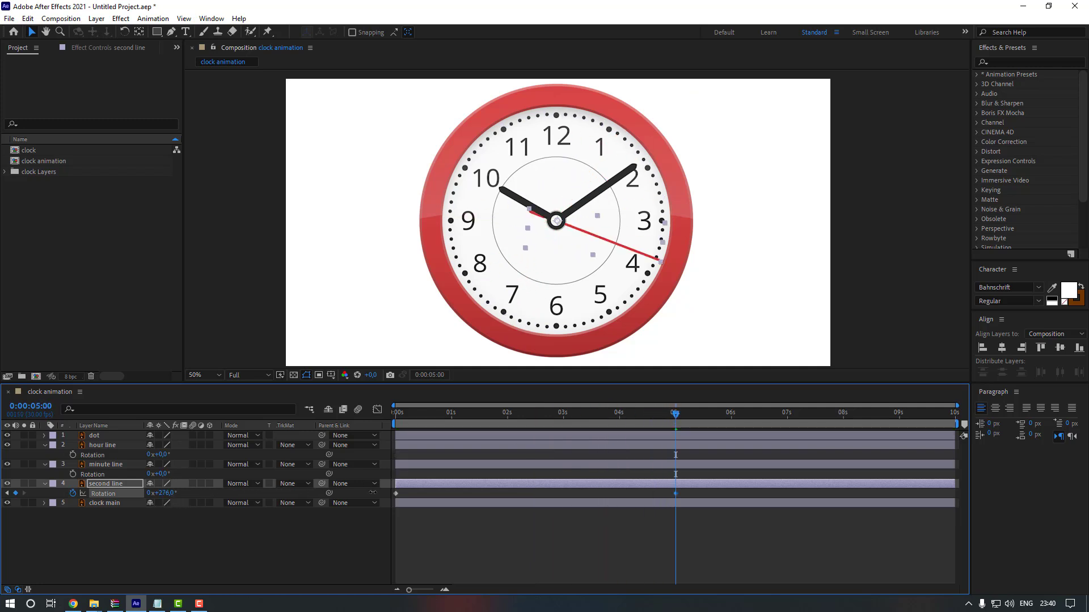
{"action": "mouse_move", "coordinate": [496, 491]}
{"action": "left_mouse_down"}
{"action": "mouse_move", "coordinate": [207, 495]}
{"action": "mouse_move", "coordinate": [976, 486]}
{"action": "mouse_move", "coordinate": [428, 491]}
{"action": "left_mouse_up"}
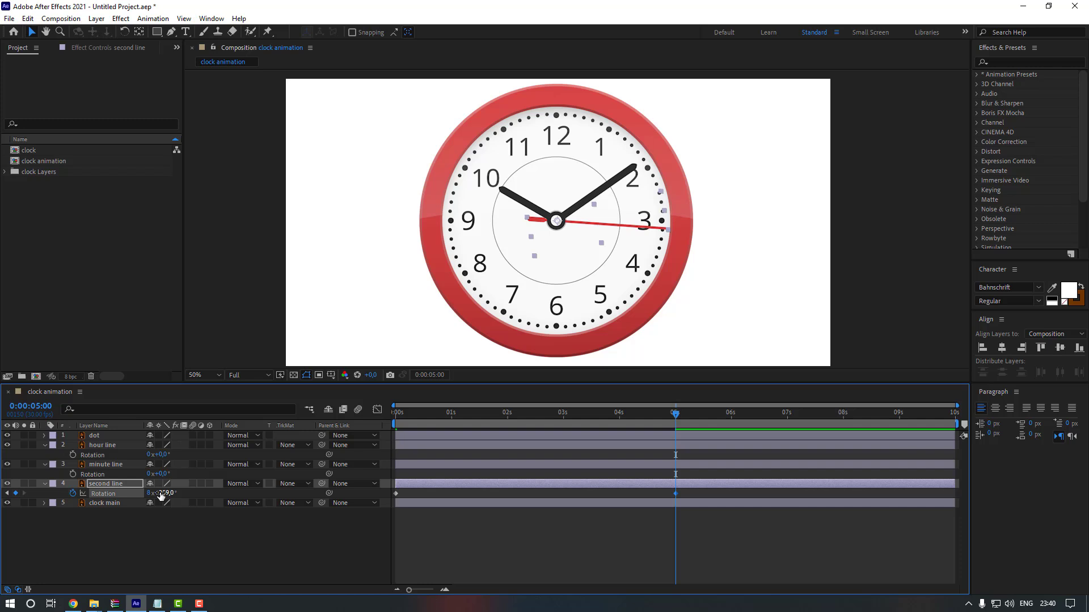
{"action": "left_click_drag", "start_coordinate": [161, 495], "coordinate": [198, 495]}
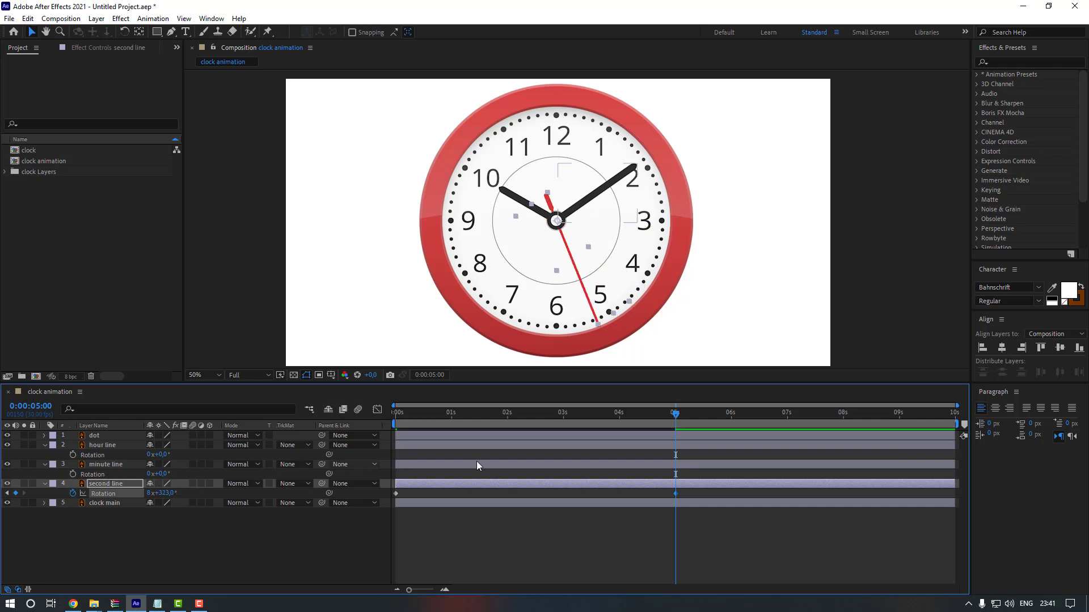
{"action": "key", "text": "Home"}
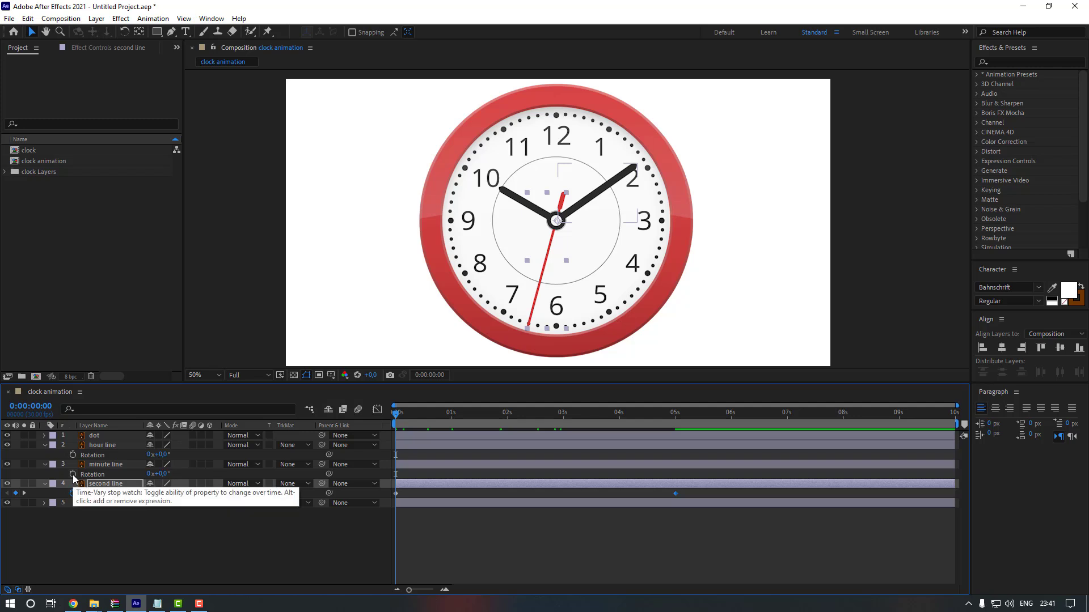
Step: Keyframe the minute hand's Rotation to reach 3x+306° at 5 seconds, then preview
{"action": "left_click", "coordinate": [73, 473]}
{"action": "left_click", "coordinate": [677, 416]}
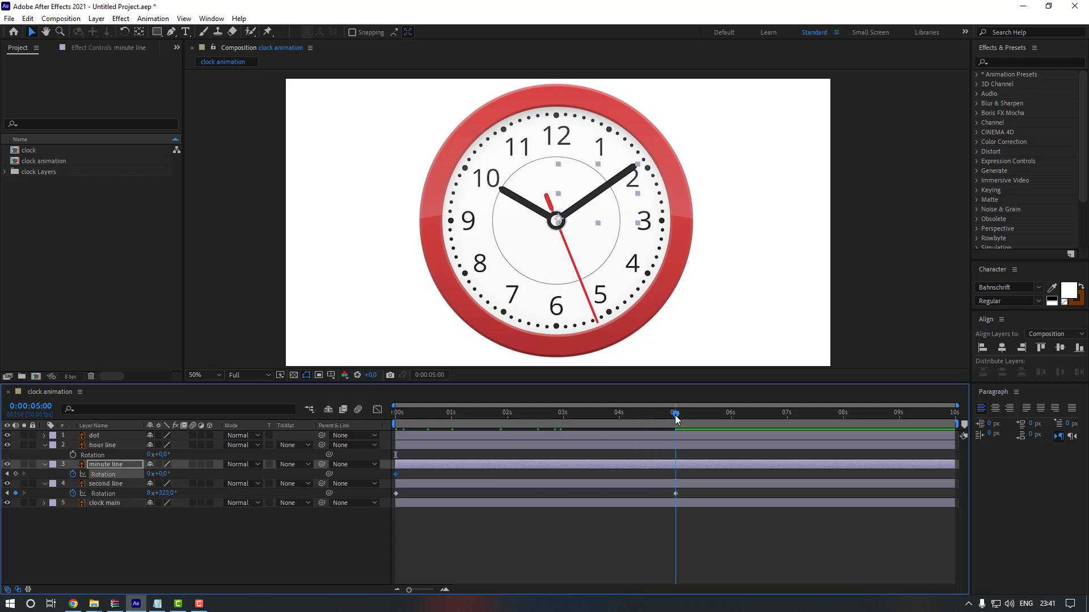
{"action": "left_click_drag", "start_coordinate": [158, 473], "coordinate": [677, 477]}
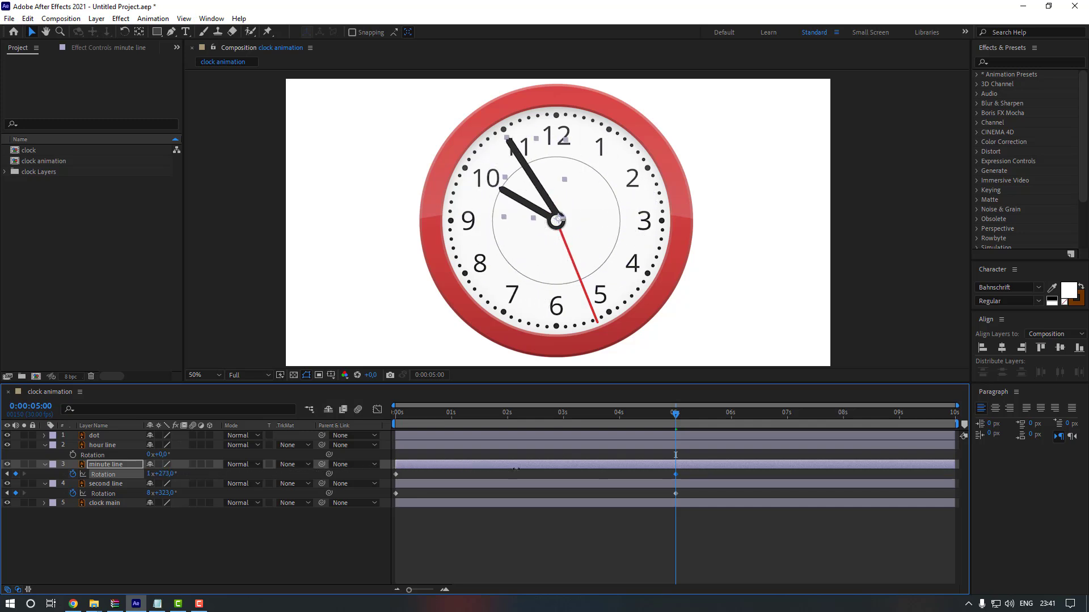
{"action": "mouse_move", "coordinate": [506, 469]}
{"action": "left_mouse_down"}
{"action": "mouse_move", "coordinate": [908, 460]}
{"action": "mouse_move", "coordinate": [753, 482]}
{"action": "left_mouse_up"}
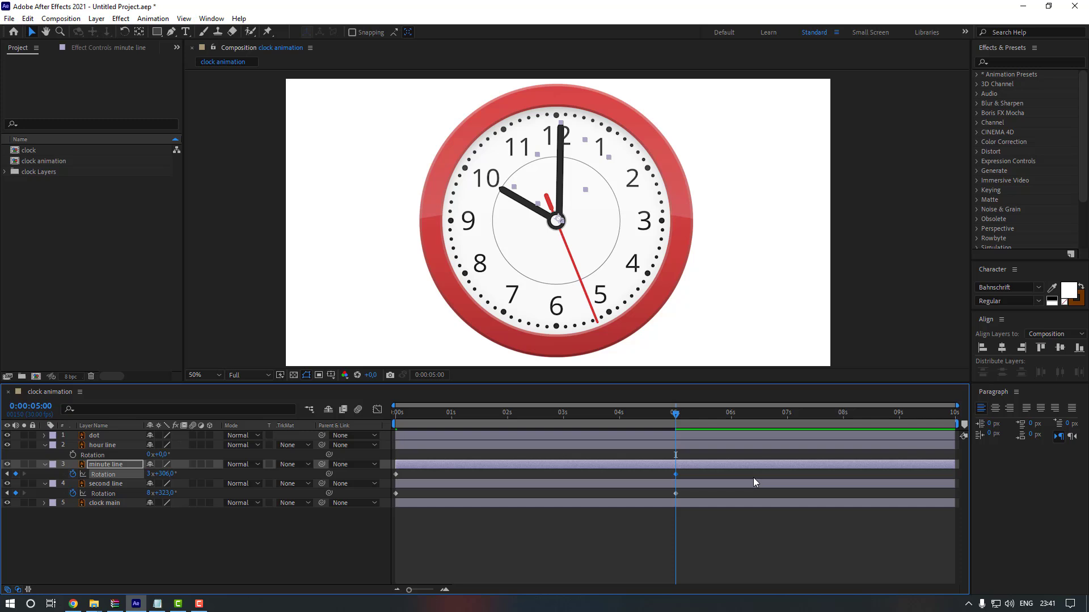
{"action": "key", "text": "space"}
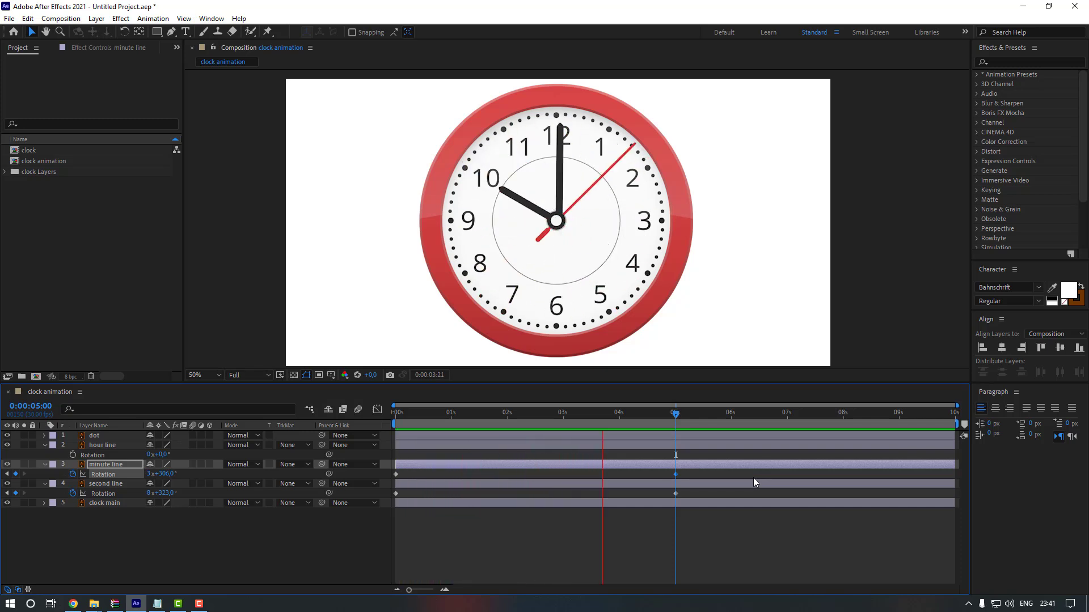
{"action": "key", "text": "space"}
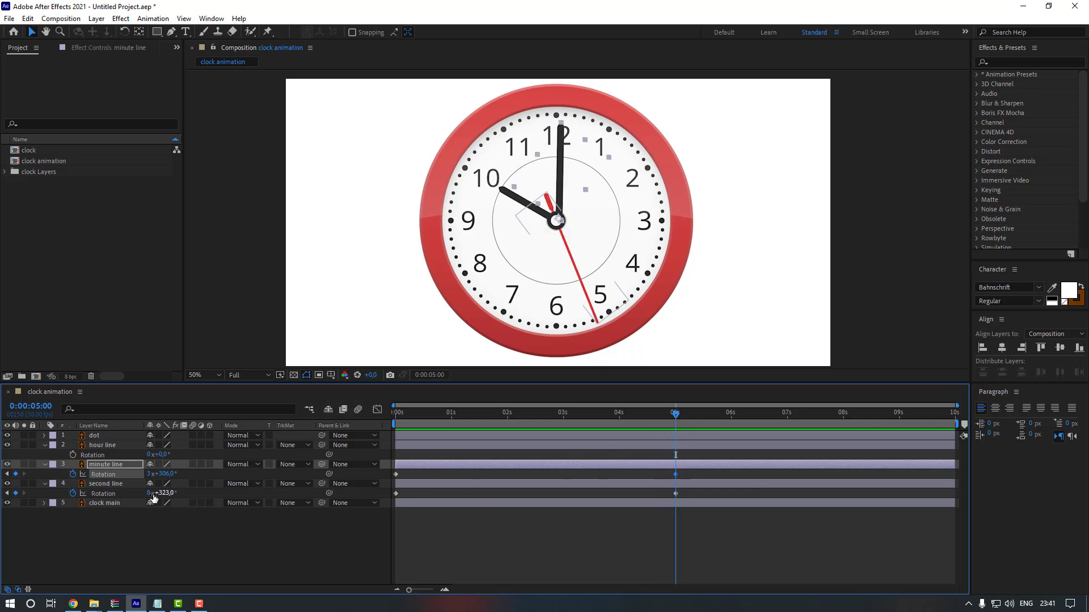
Step: Scrub the second hand's 5-second Rotation to 9x+333° and preview again
{"action": "left_click", "coordinate": [116, 485]}
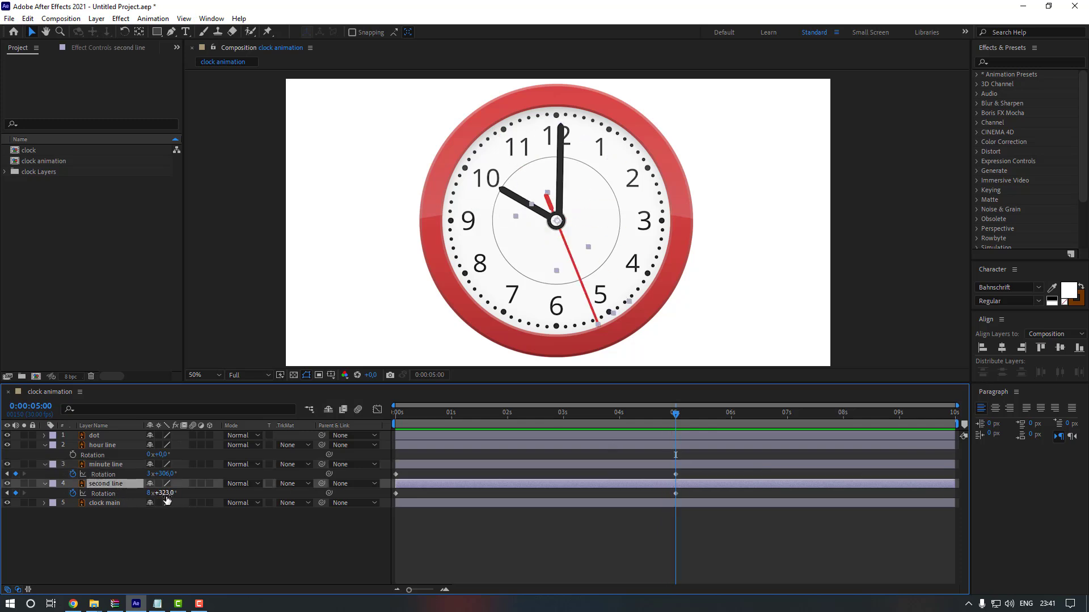
{"action": "left_click_drag", "start_coordinate": [170, 494], "coordinate": [187, 493]}
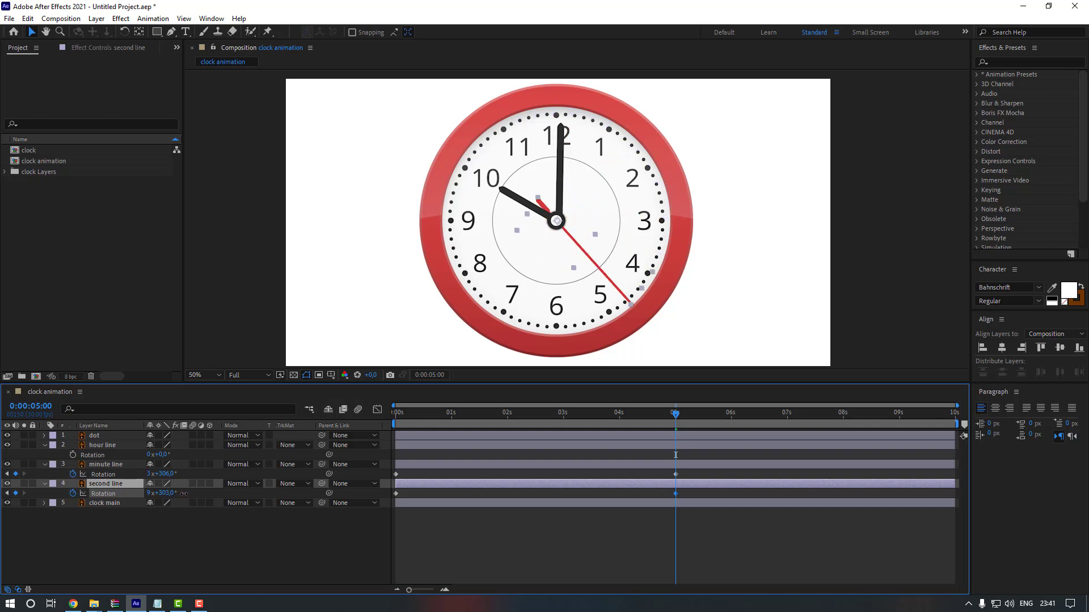
{"action": "left_click", "coordinate": [493, 532]}
{"action": "key", "text": "space"}
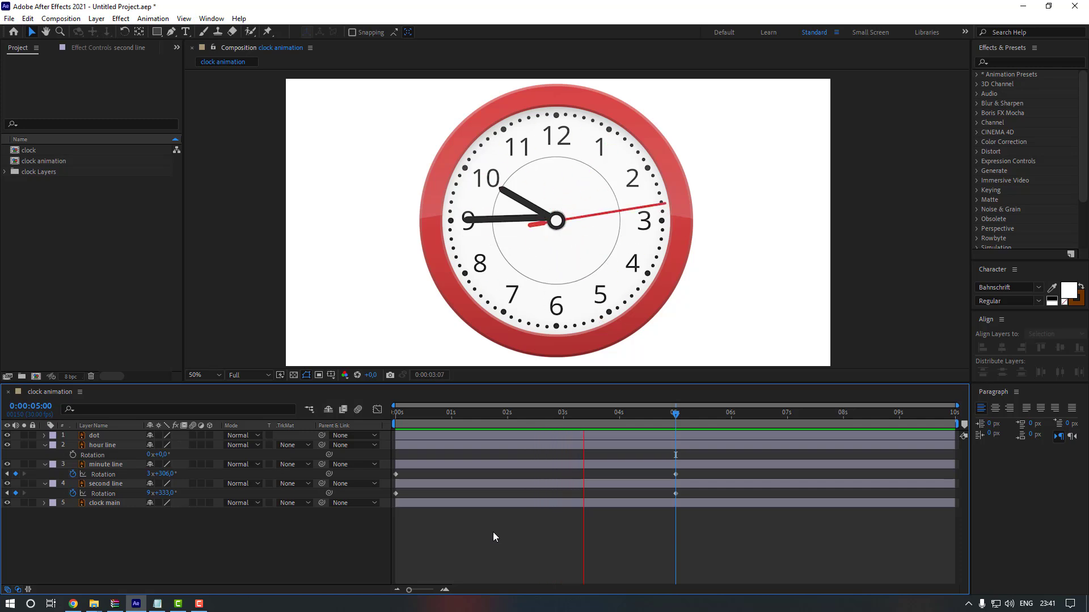
{"action": "left_click", "coordinate": [95, 455]}
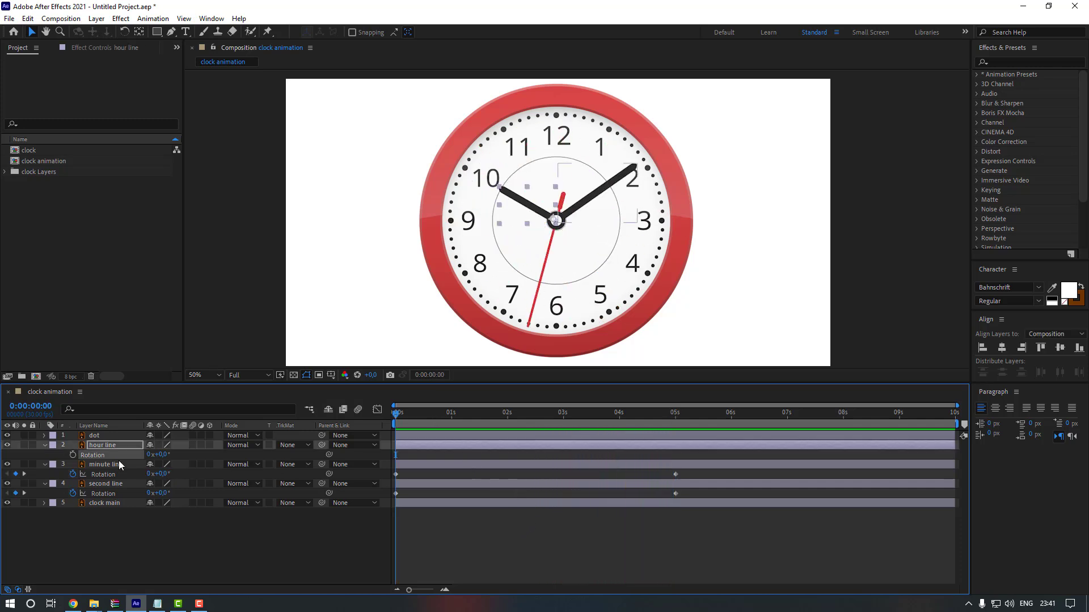
Step: Start the hour line Rotation keyframe at 0s and reposition the playhead
{"action": "left_click", "coordinate": [73, 456]}
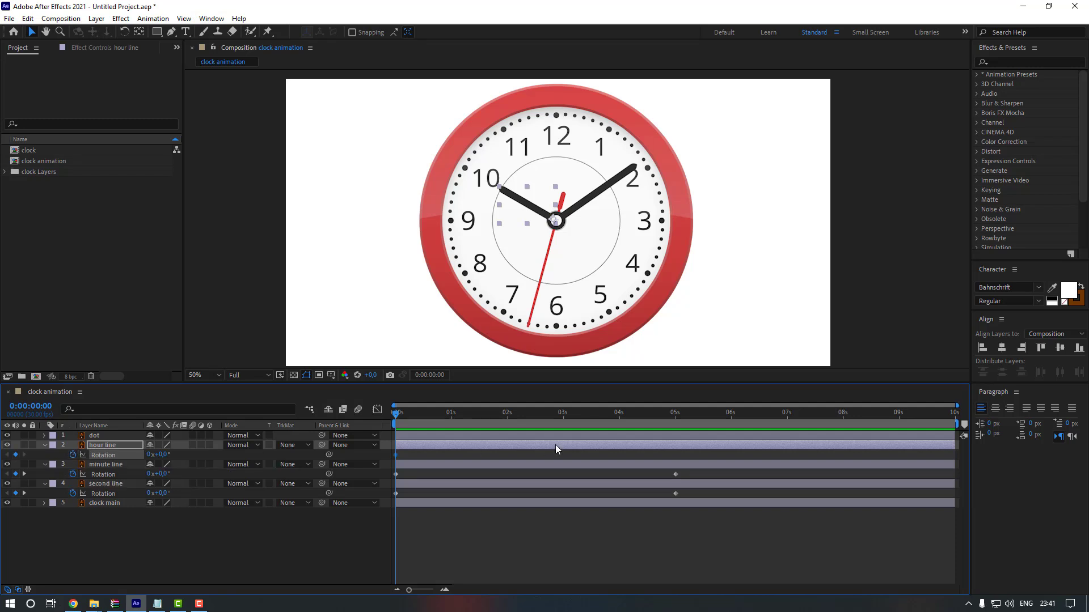
{"action": "left_click", "coordinate": [677, 413]}
{"action": "key", "text": "Page_Up"}
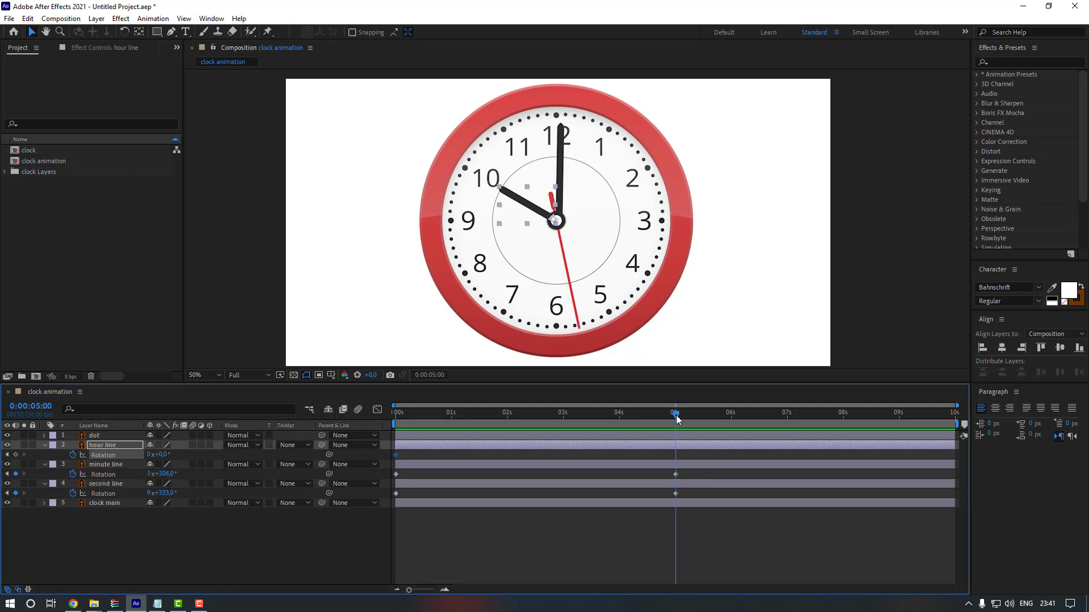
{"action": "left_click_drag", "start_coordinate": [676, 415], "coordinate": [367, 436]}
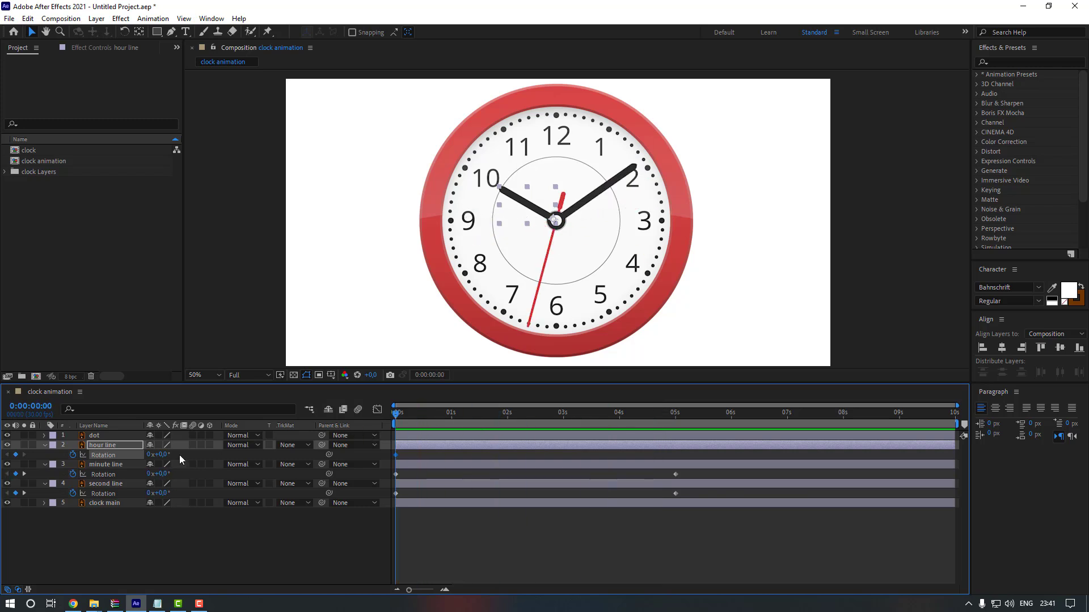
{"action": "left_click", "coordinate": [112, 465]}
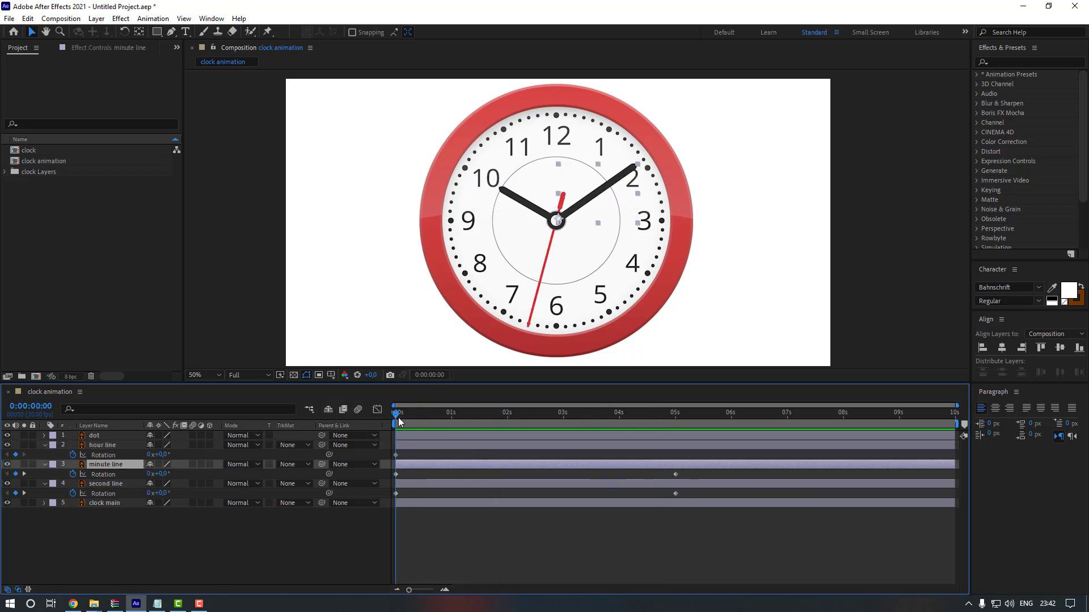
{"action": "left_click_drag", "start_coordinate": [395, 416], "coordinate": [676, 418]}
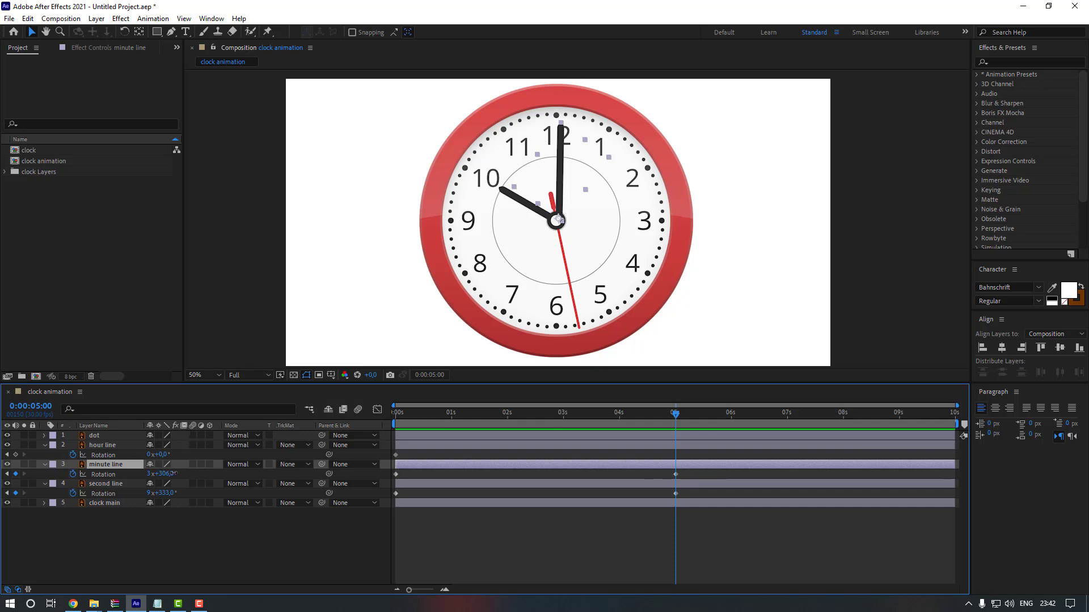
Step: Set the minute hand to 4x+36° and the hour hand to 133° at 5 seconds, then preview
{"action": "left_click_drag", "start_coordinate": [172, 474], "coordinate": [204, 474]}
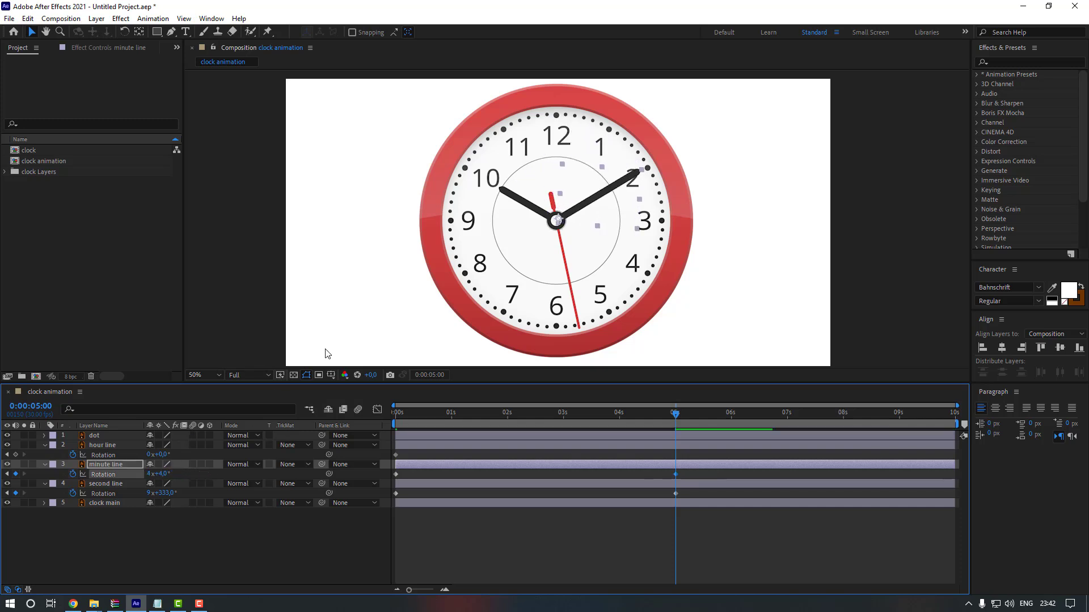
{"action": "left_click", "coordinate": [117, 447]}
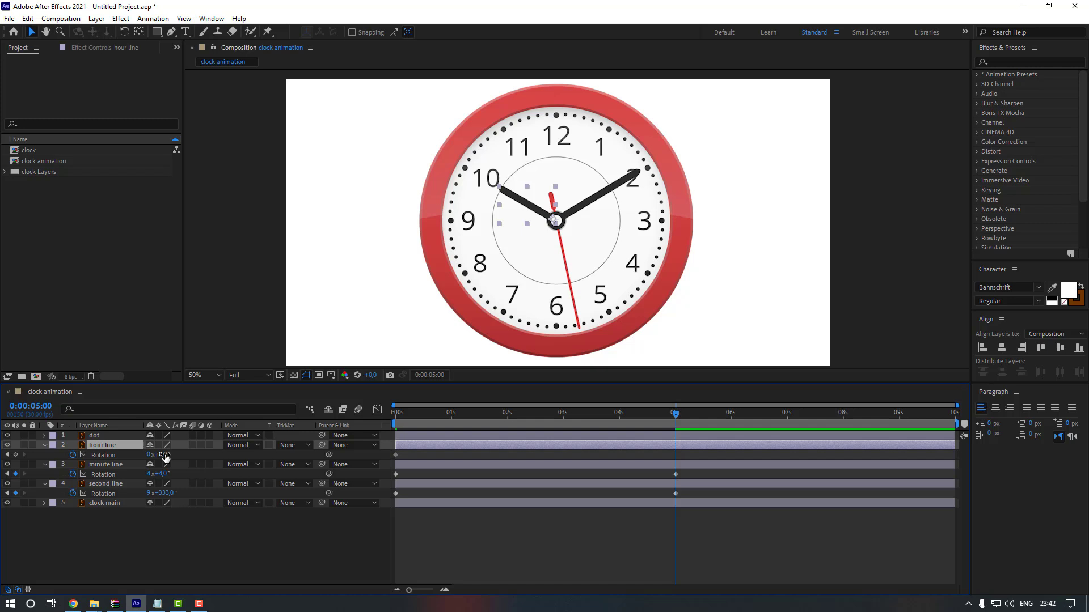
{"action": "left_click_drag", "start_coordinate": [162, 454], "coordinate": [231, 454]}
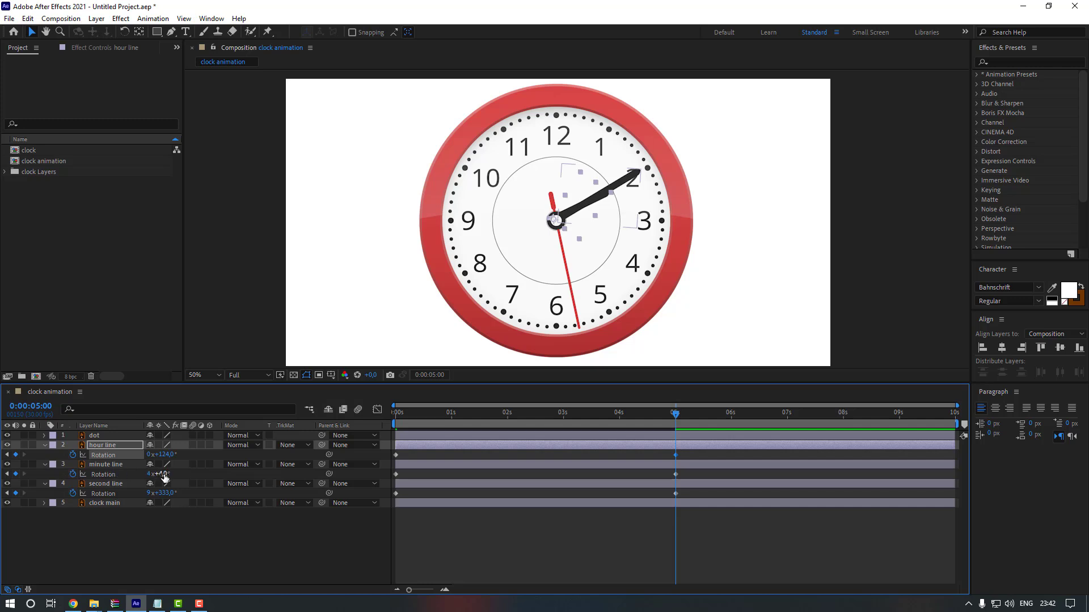
{"action": "mouse_move", "coordinate": [165, 477]}
{"action": "left_mouse_down"}
{"action": "mouse_move", "coordinate": [181, 474]}
{"action": "mouse_move", "coordinate": [173, 455]}
{"action": "left_mouse_up"}
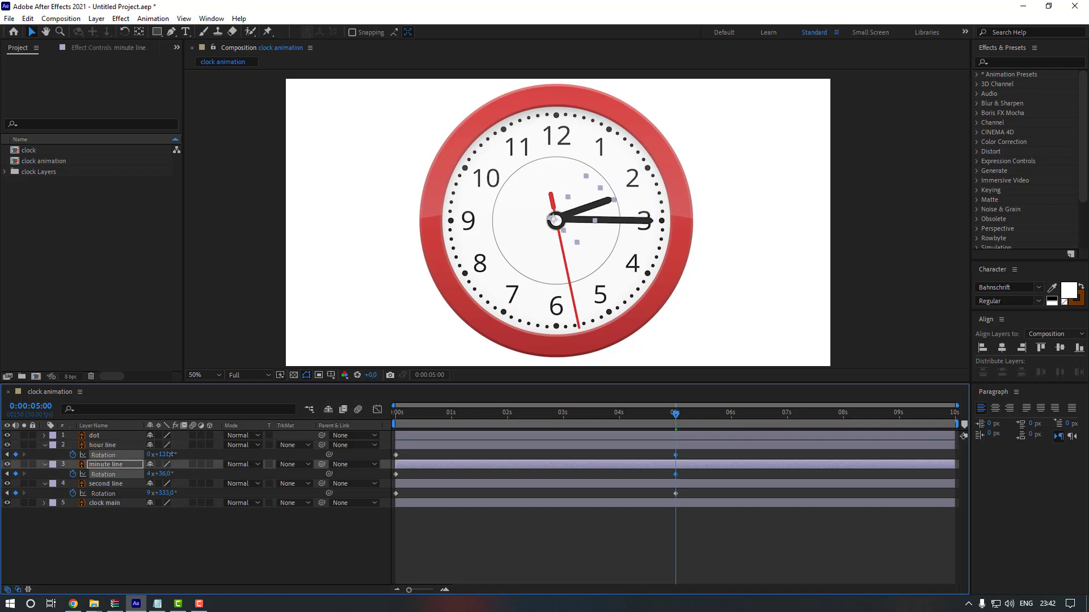
{"action": "left_click", "coordinate": [479, 534]}
{"action": "key", "text": "space"}
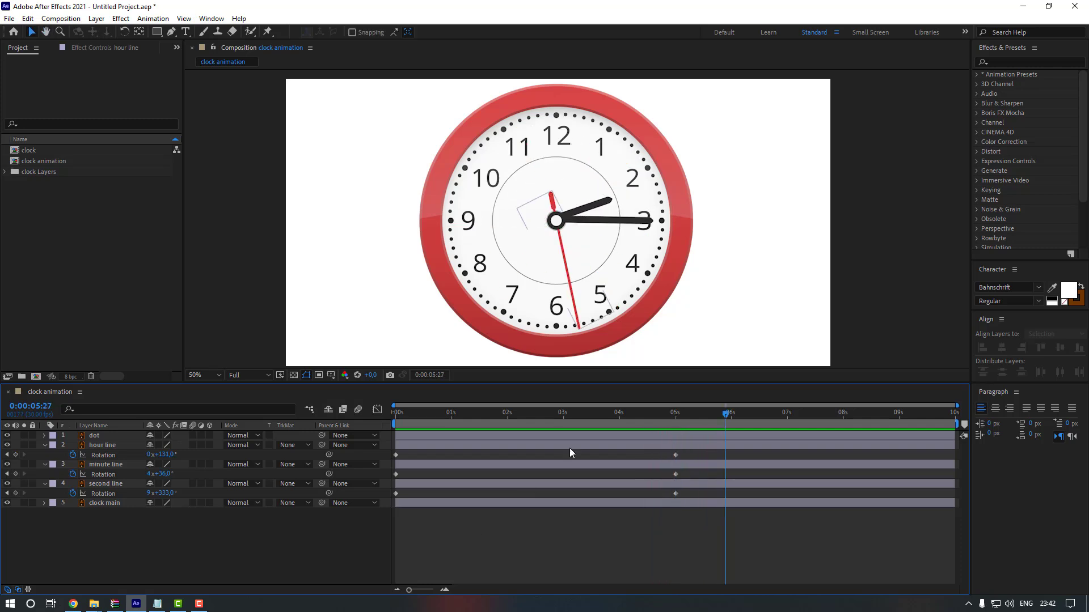
Step: Move the Work Area End to 05s, apply Trim Comp to Work Area, and preview
{"action": "left_click", "coordinate": [678, 411]}
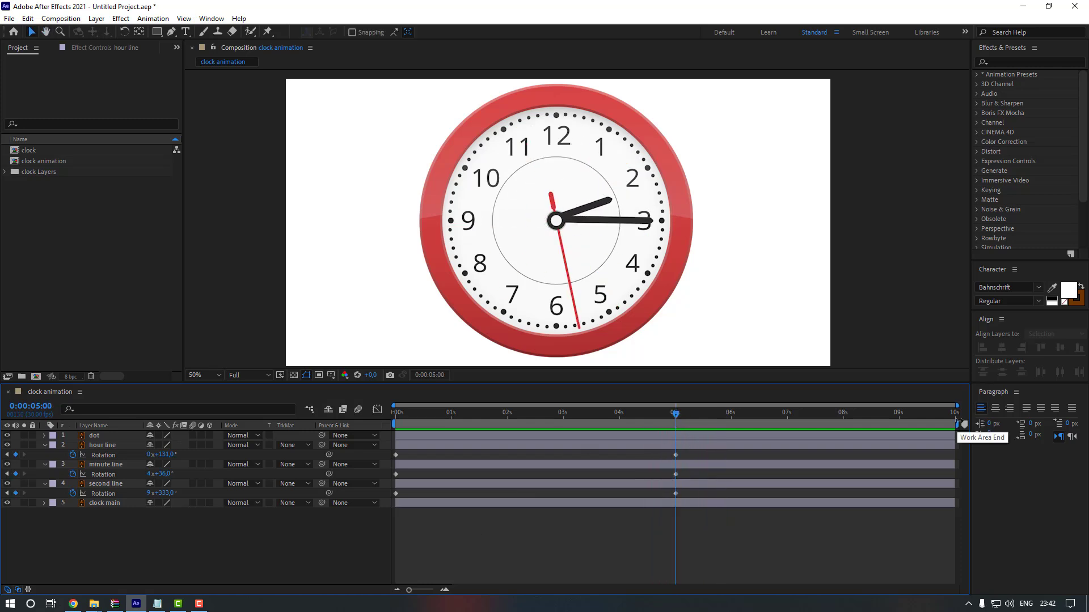
{"action": "left_click_drag", "start_coordinate": [957, 422], "coordinate": [679, 430]}
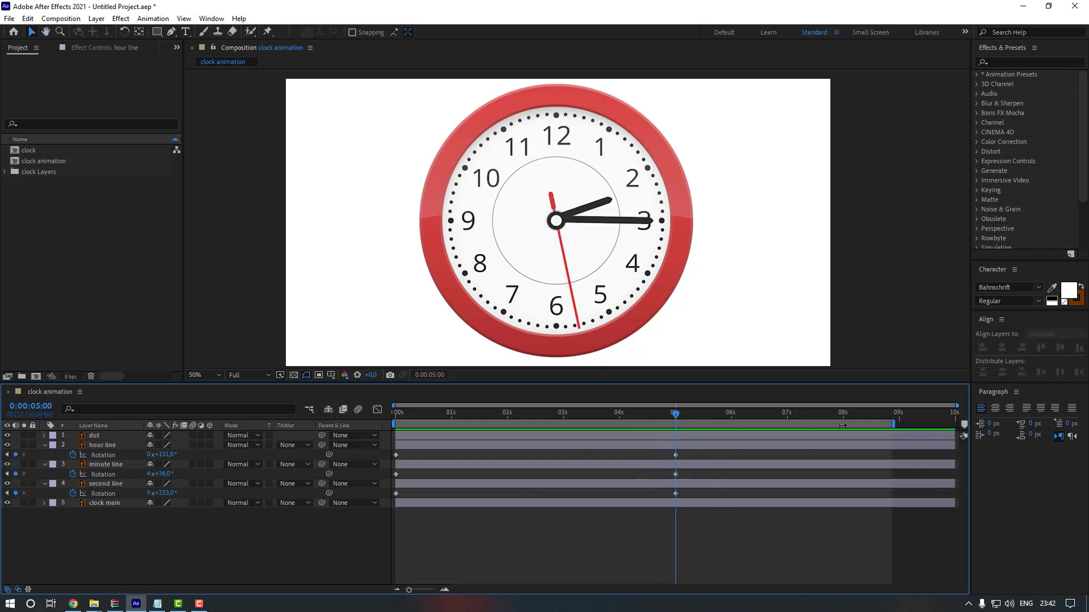
{"action": "right_click", "coordinate": [673, 424]}
{"action": "left_click", "coordinate": [700, 455]}
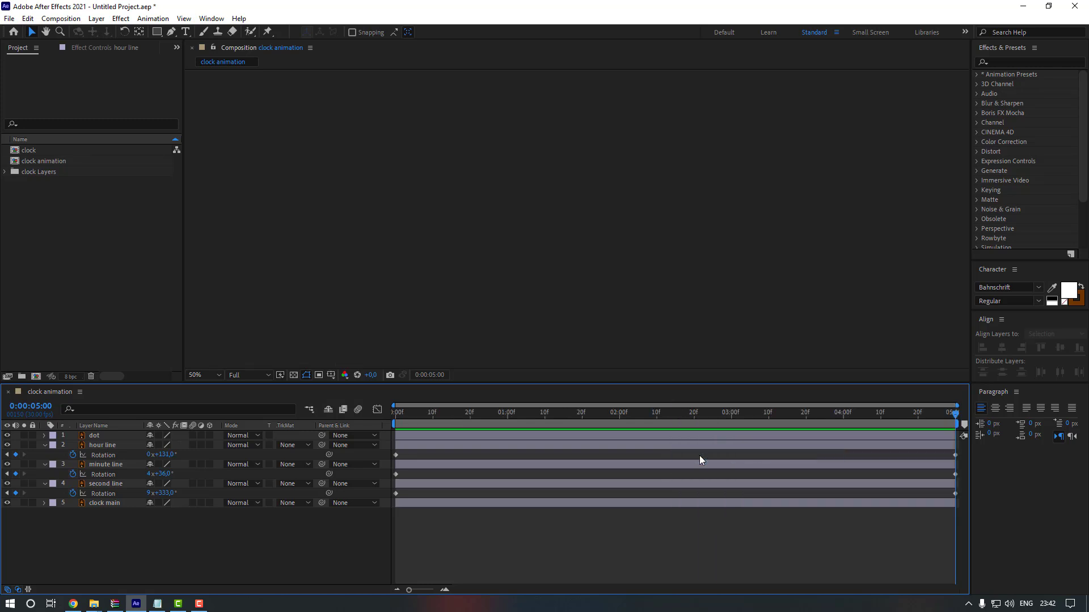
{"action": "key", "text": "space"}
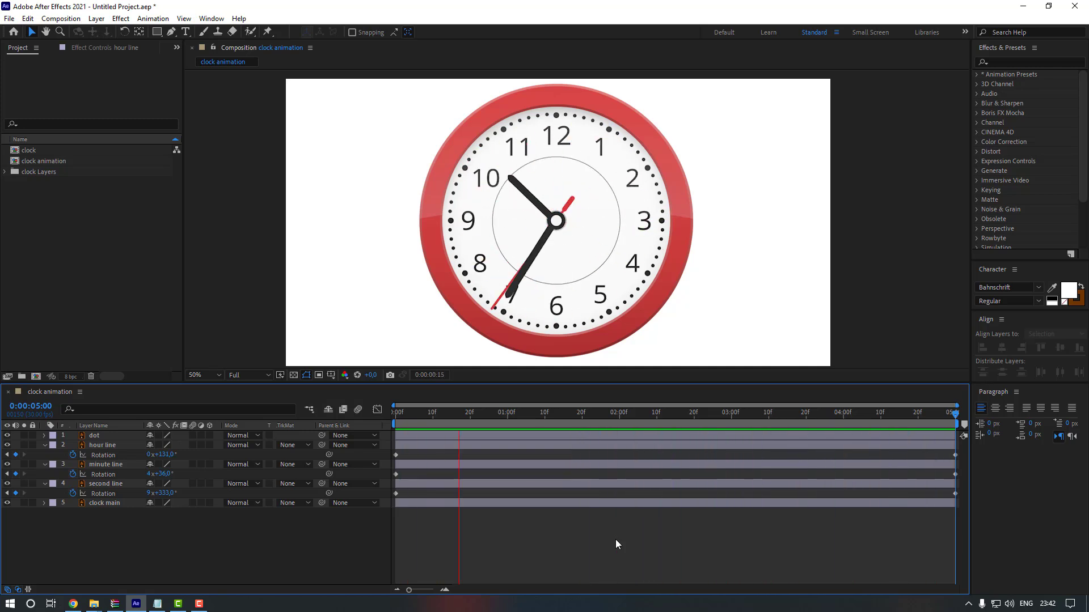
{"action": "key", "text": "space"}
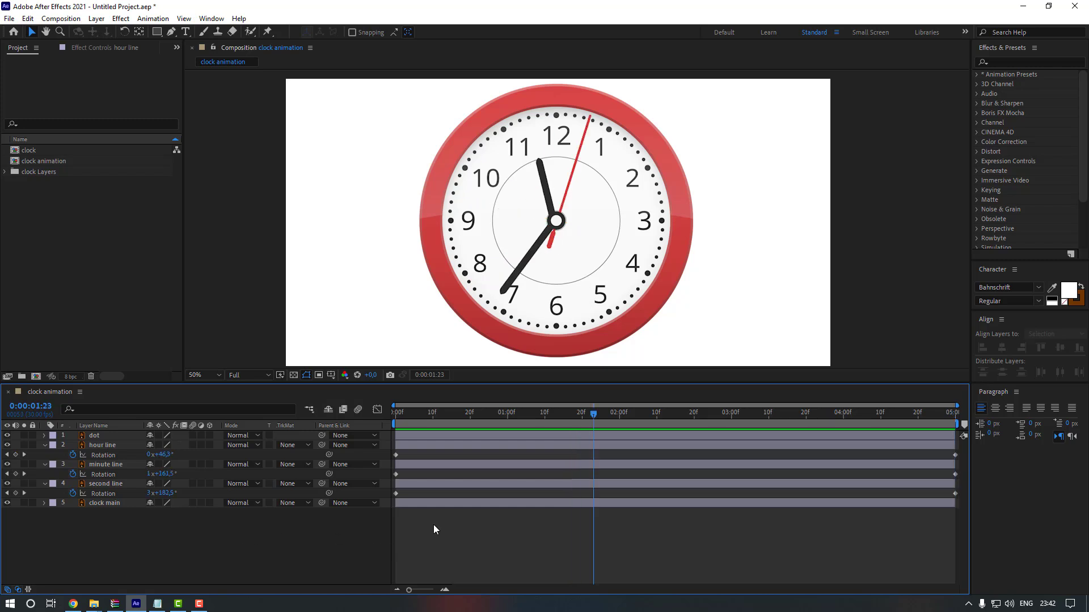
{"action": "key", "text": "Home"}
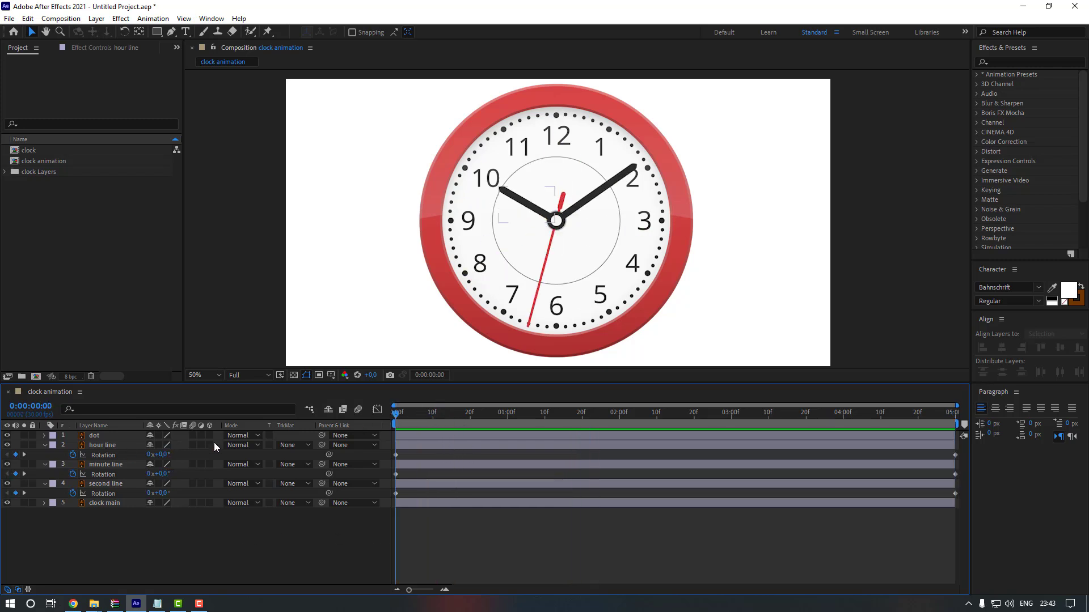
Step: Enable Motion Blur on the hour, minute and second line layers and preview
{"action": "left_click", "coordinate": [104, 445]}
{"action": "left_click", "coordinate": [103, 482], "text": "shift"}
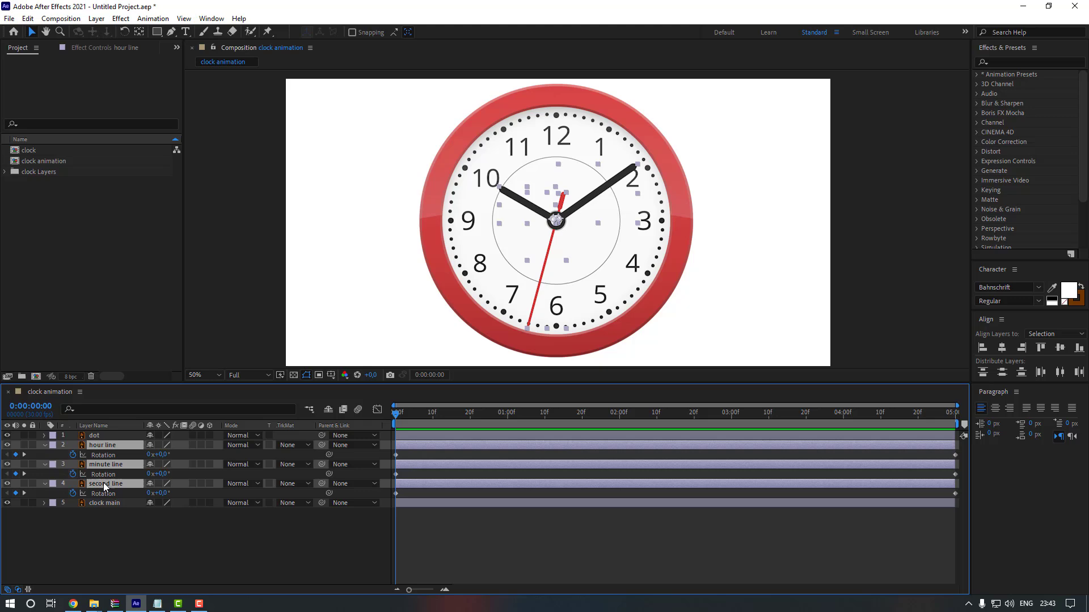
{"action": "left_click", "coordinate": [192, 445]}
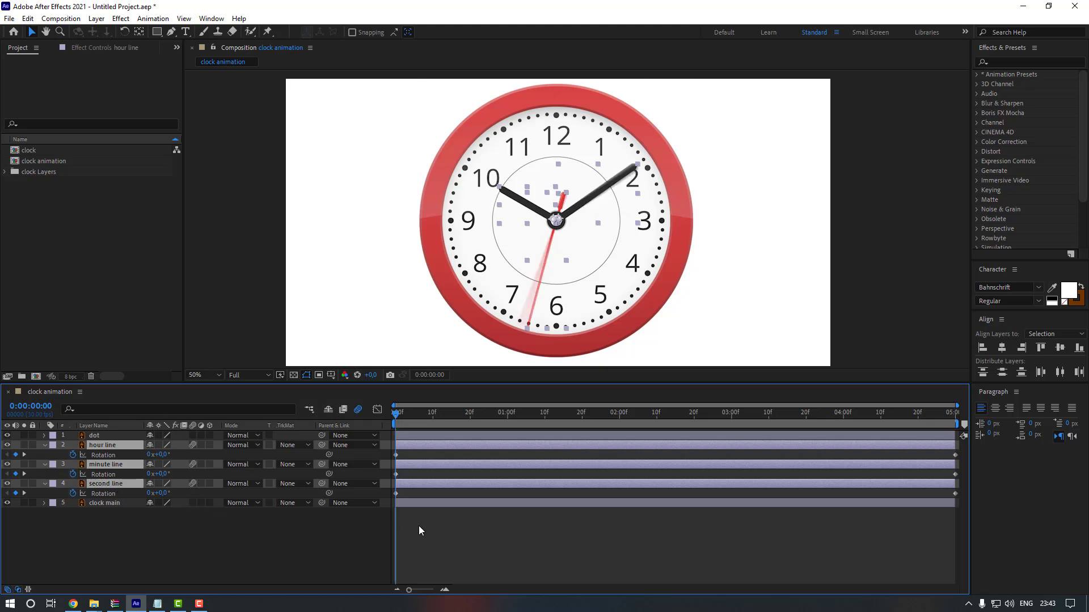
{"action": "key", "text": "space"}
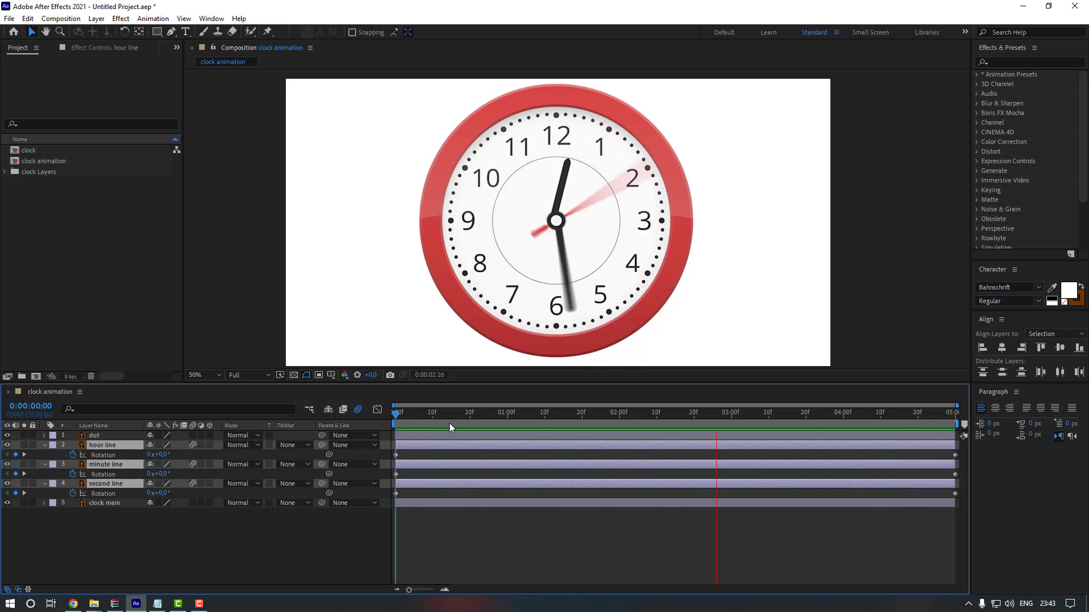
{"action": "key", "text": "space"}
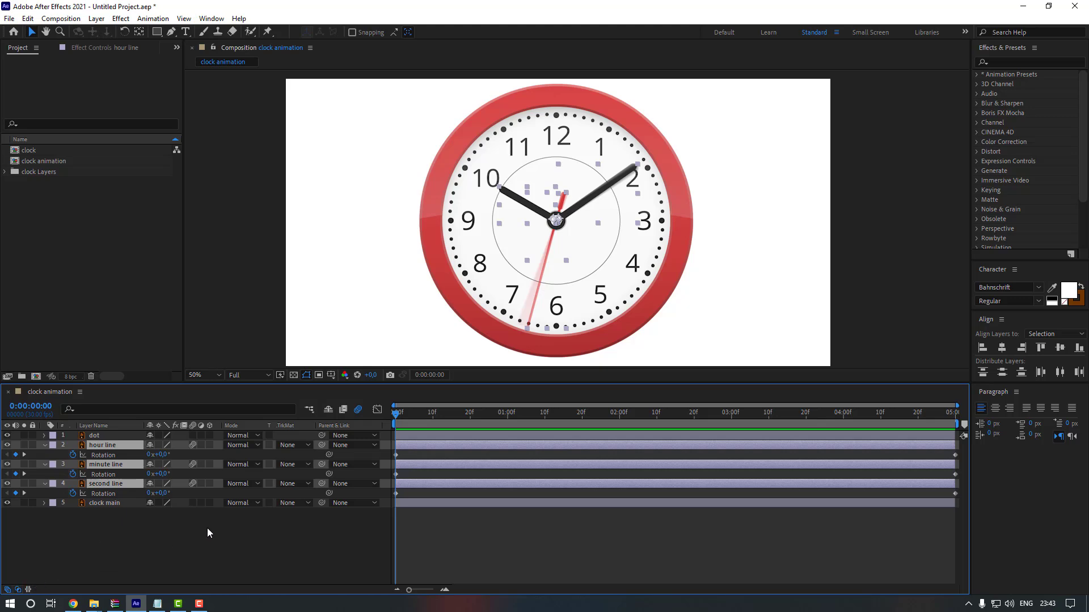
Step: Deselect the layers, collapse their Rotation properties with U, and play the final preview
{"action": "left_click", "coordinate": [18, 589]}
{"action": "left_click", "coordinate": [7, 591]}
{"action": "left_click", "coordinate": [372, 532]}
{"action": "key", "text": "u"}
{"action": "key", "text": "space"}
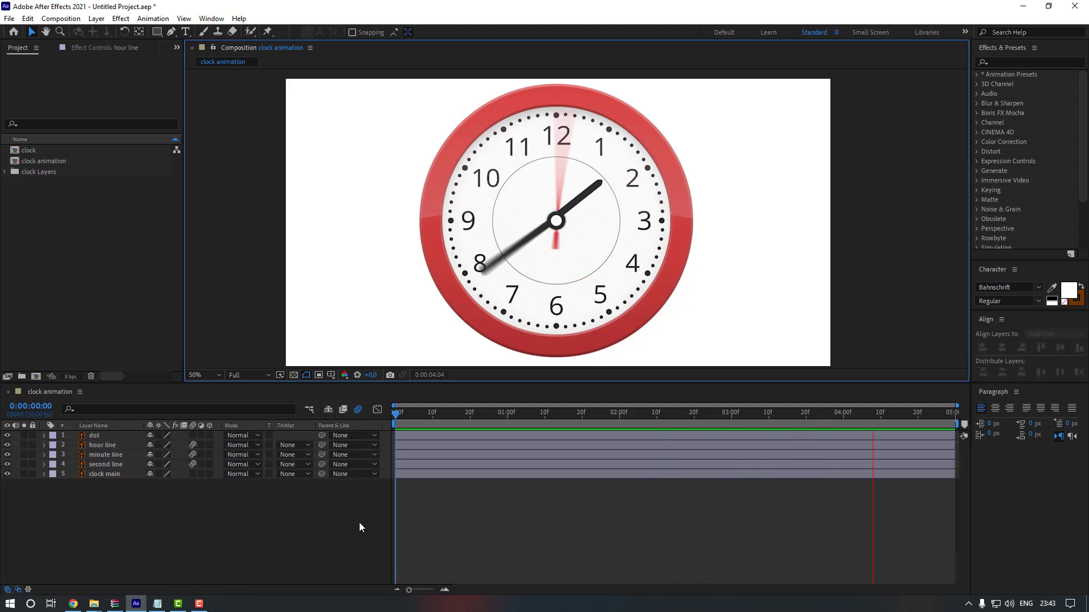